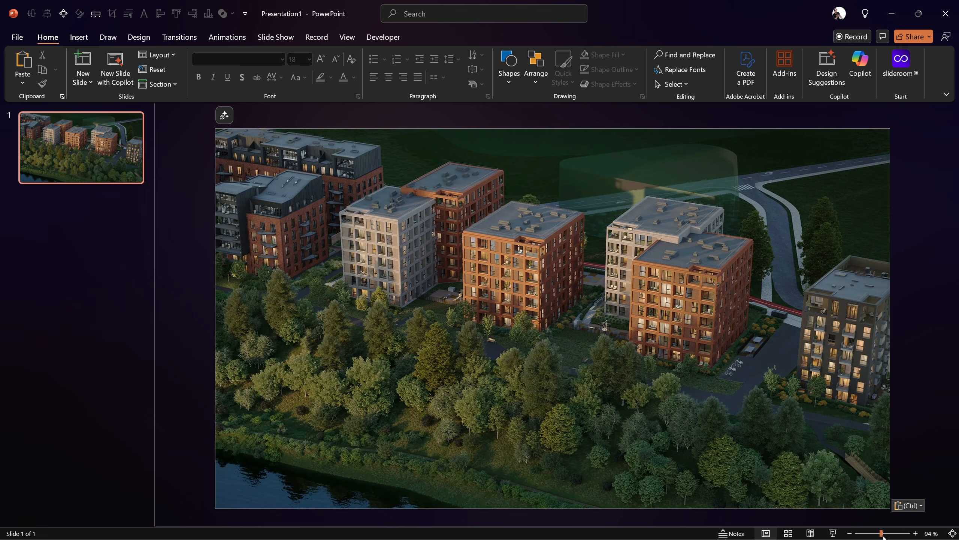
- Draw a closed freeform shape tracing the outline of the central orange building, about 6.81 cm high and 6.12 cm wide
left_click_drag(881, 533, 889, 533)
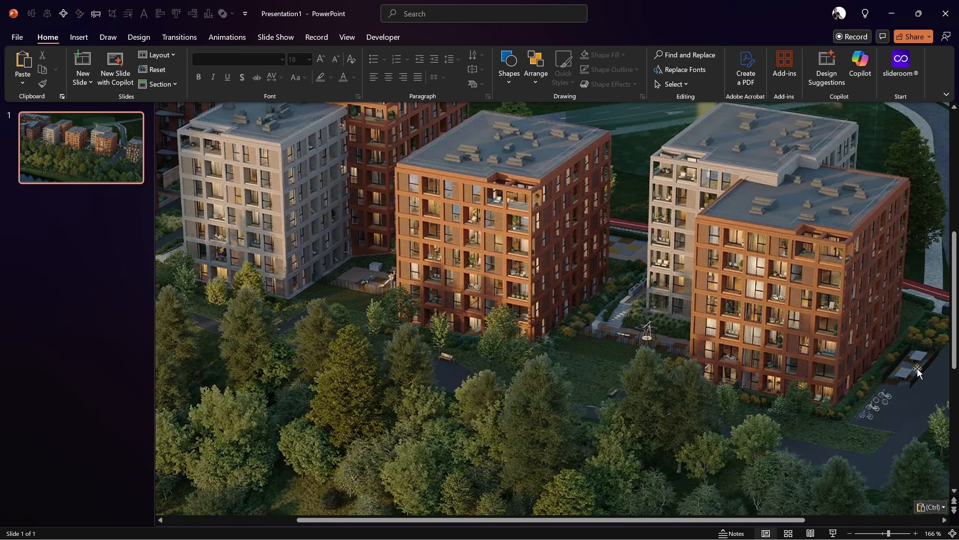
scroll(957, 322, "up", 2)
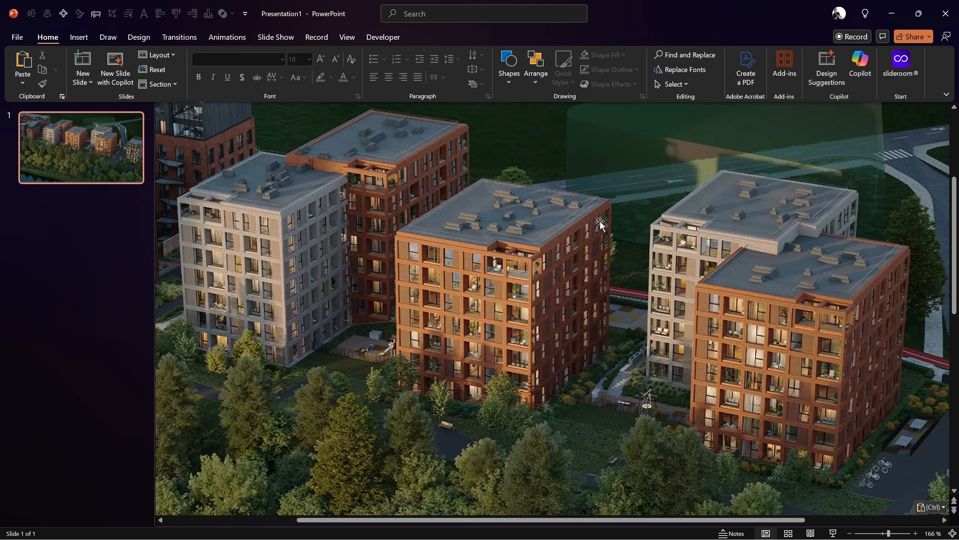
left_click(78, 37)
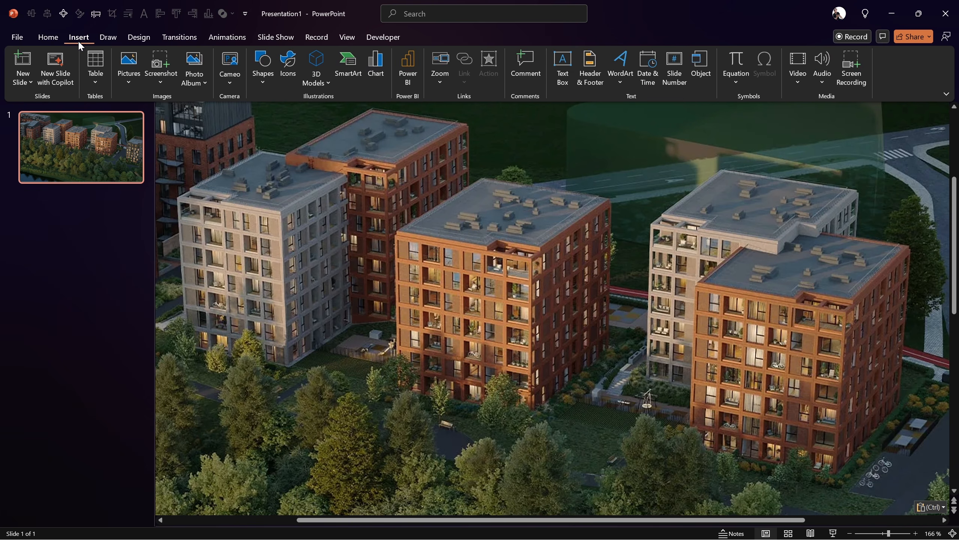
left_click(262, 83)
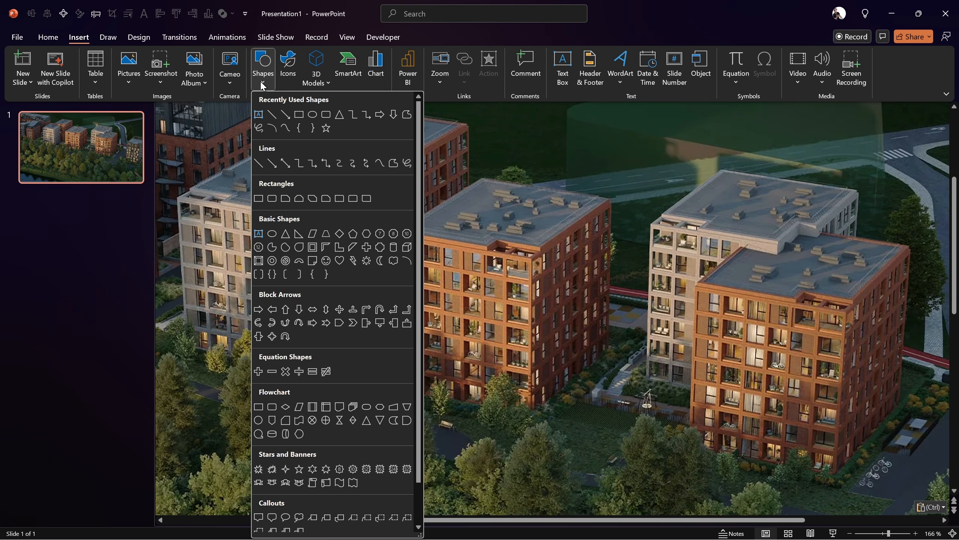
left_click(405, 116)
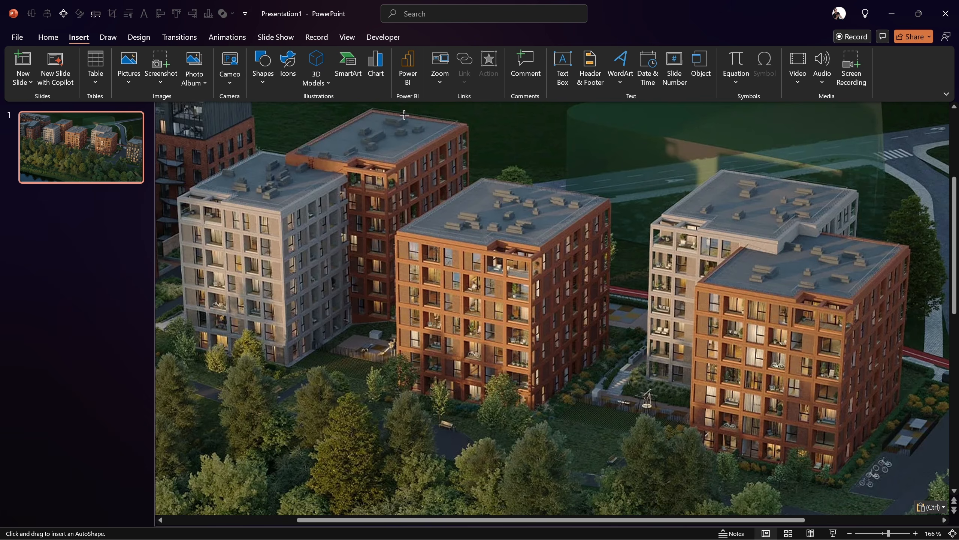
left_click(395, 231)
left_click(396, 386)
left_click(532, 417)
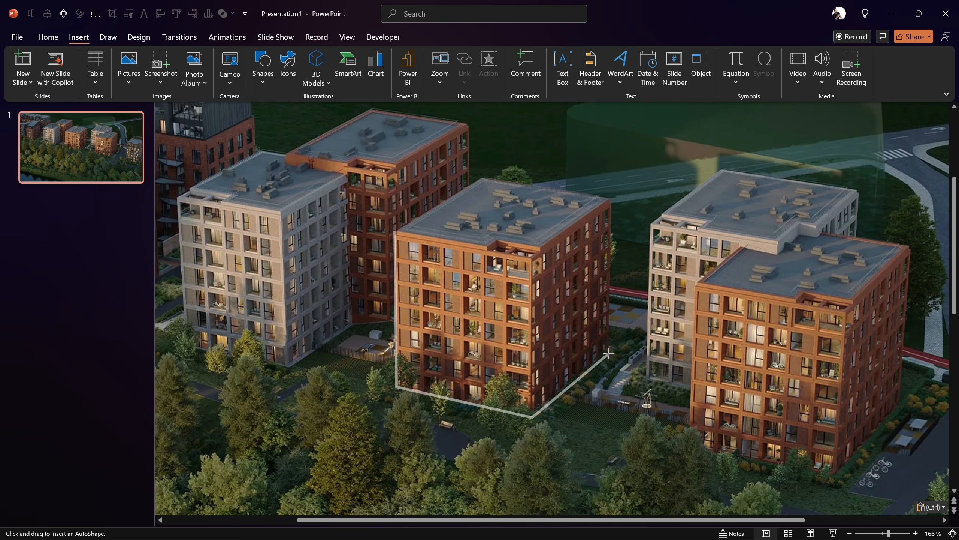
left_click(609, 354)
left_click(610, 198)
left_click(484, 177)
left_click(395, 231)
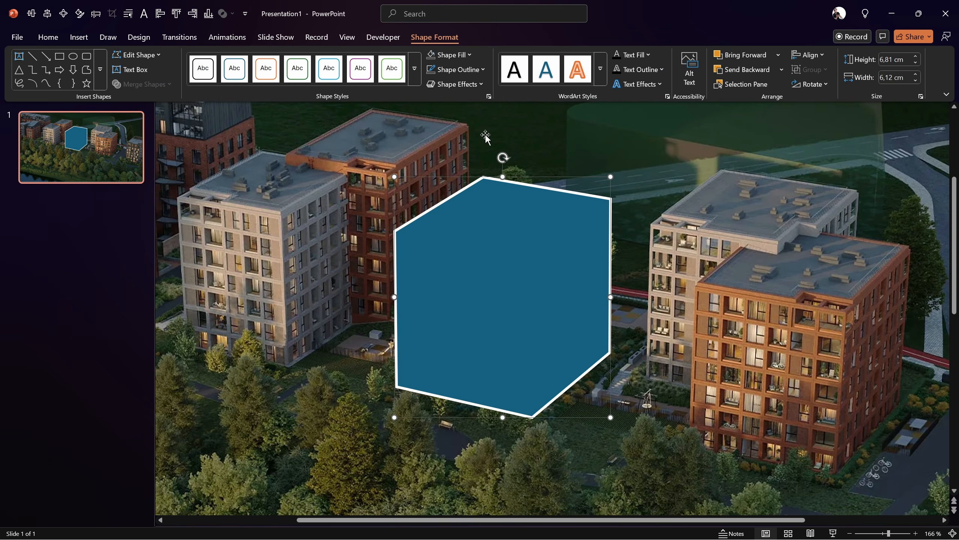
- Remove the outline from the building shape and fill it with white
left_click(483, 70)
left_click(469, 252)
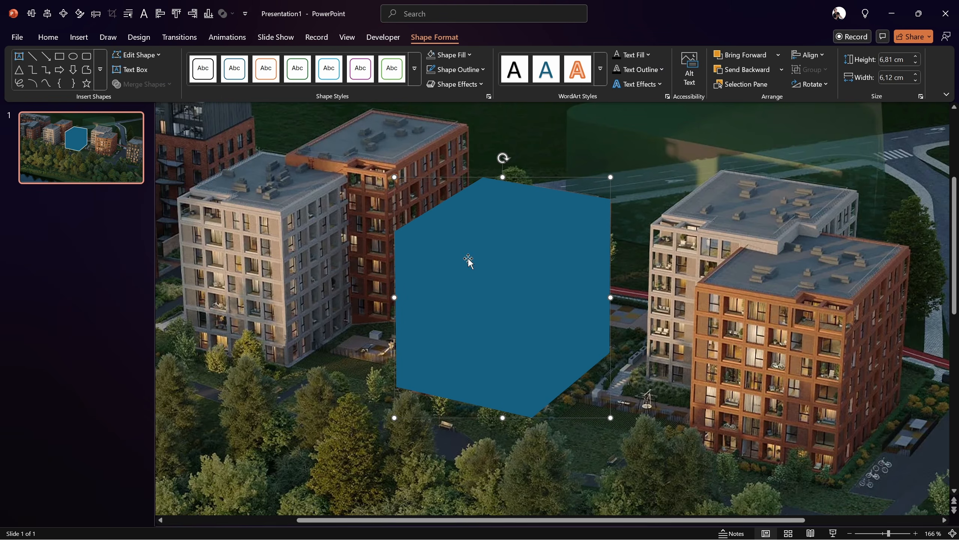
left_click(469, 54)
left_click(435, 111)
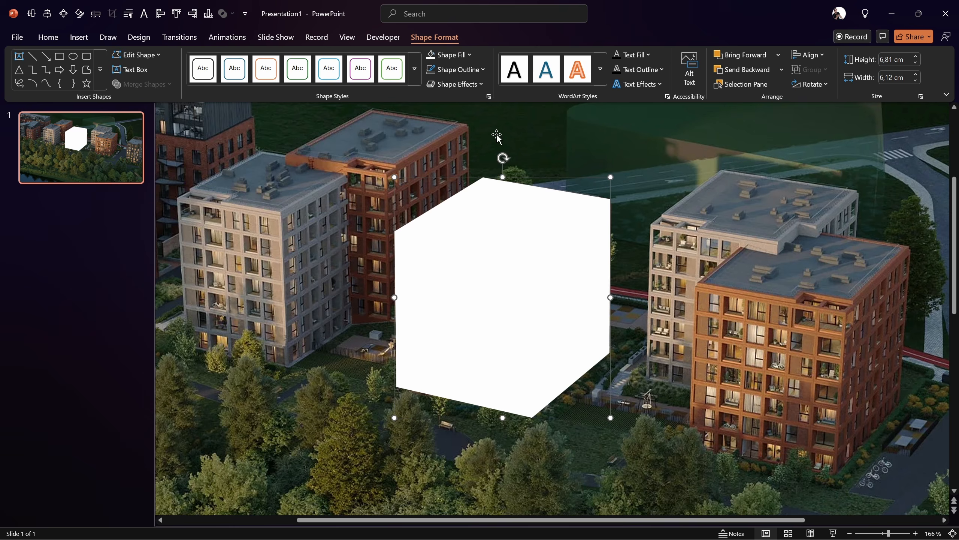
- Set the fill transparency of the white building shape to 55%
right_click(512, 259)
left_click(567, 512)
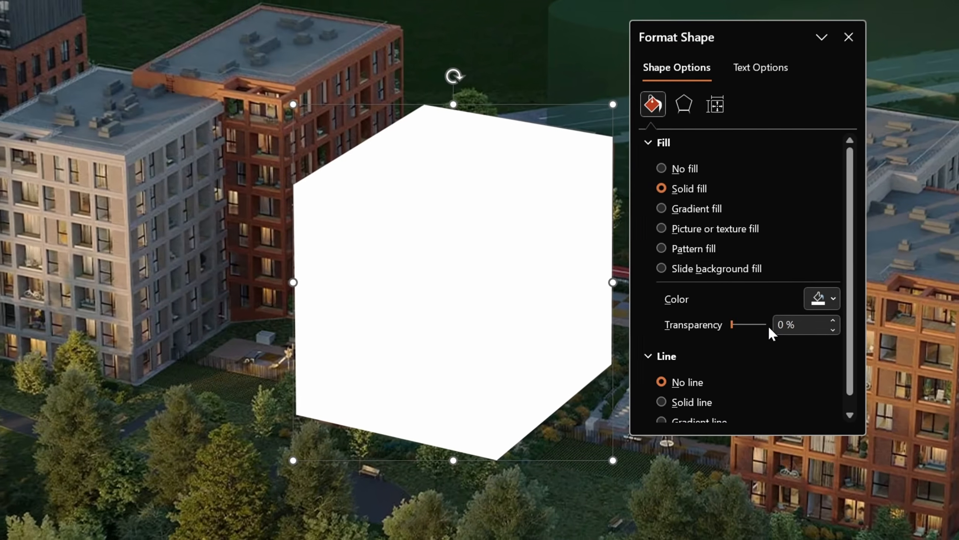
left_click(740, 326)
type("55")
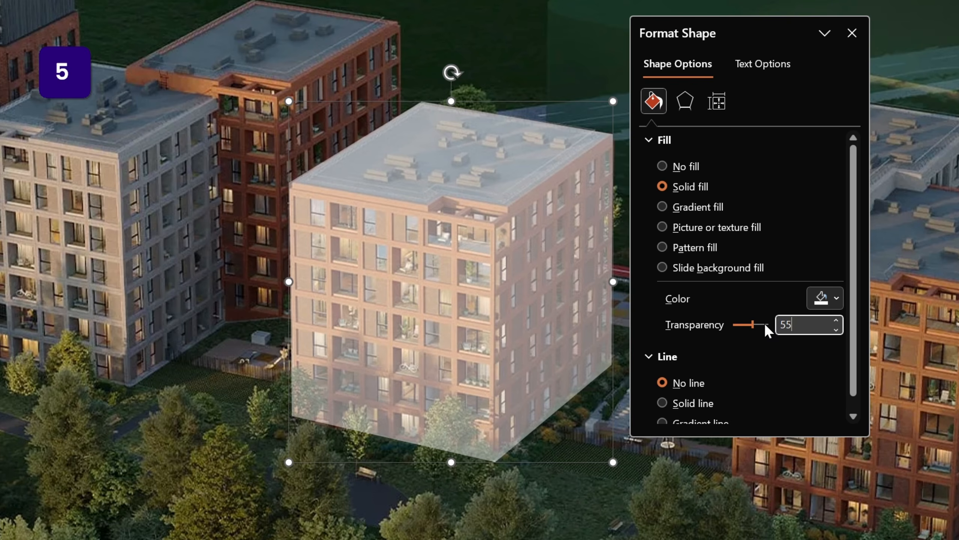
left_click(853, 33)
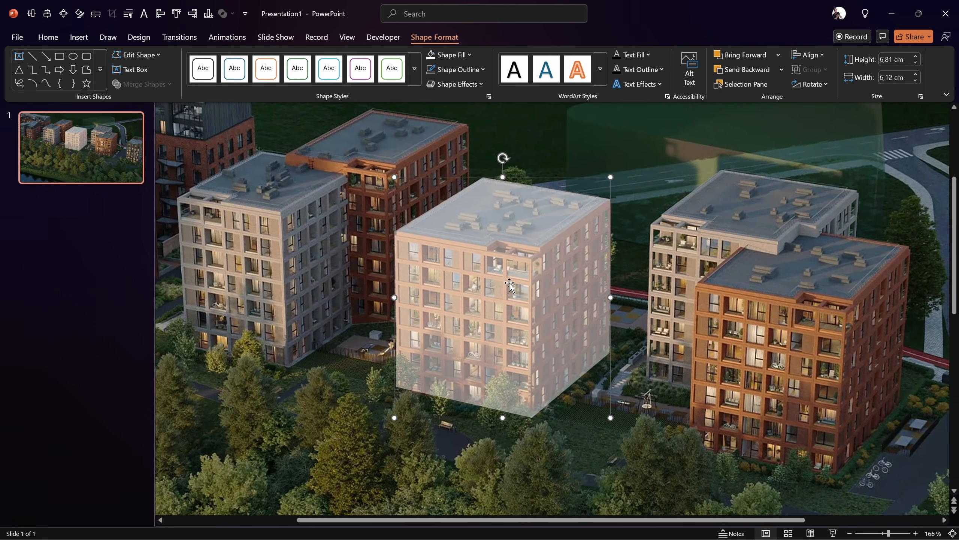
- Duplicate slide 1 with its highlighted building
left_click(953, 533)
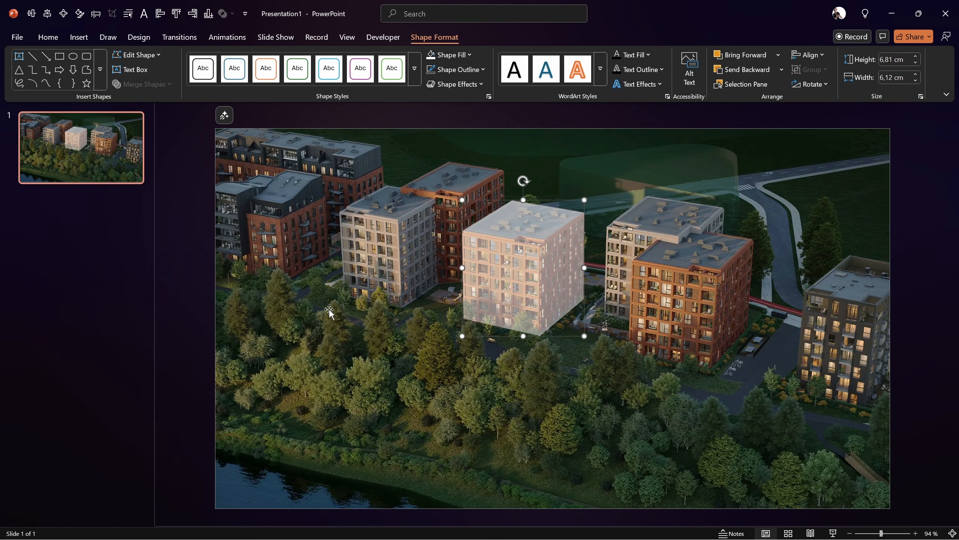
left_click(189, 237)
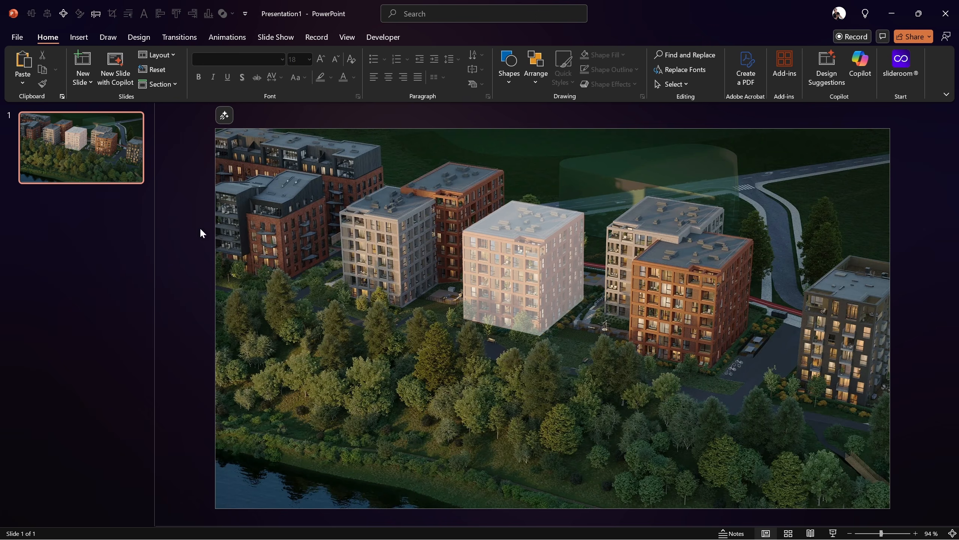
left_click(98, 147)
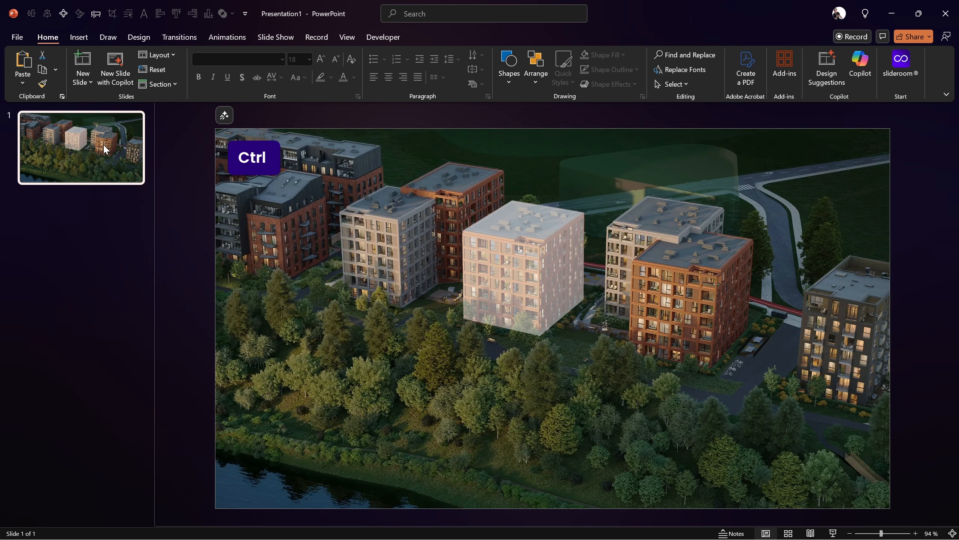
key("ctrl+d")
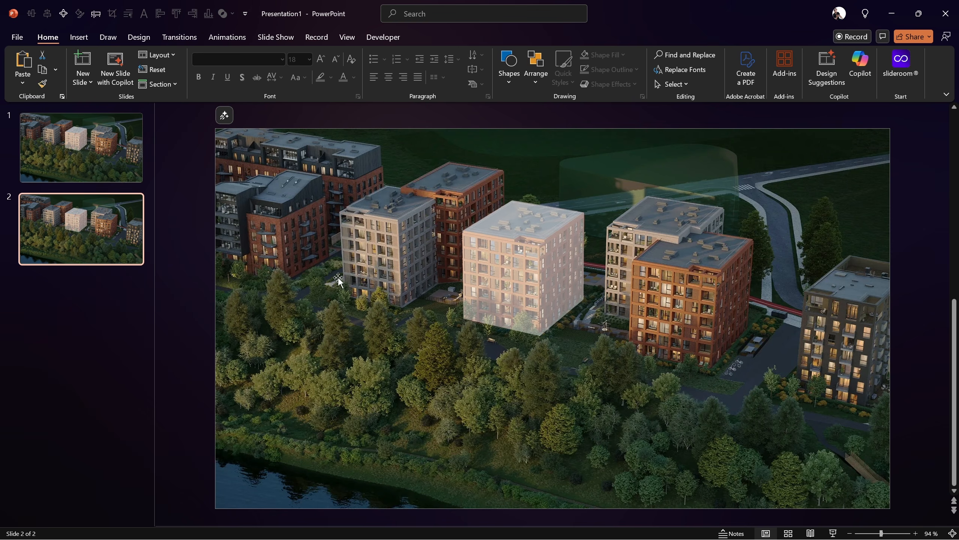
- Give the building shape on slide 1 a mouse-over action that hyperlinks to Slide 2
left_click(104, 149)
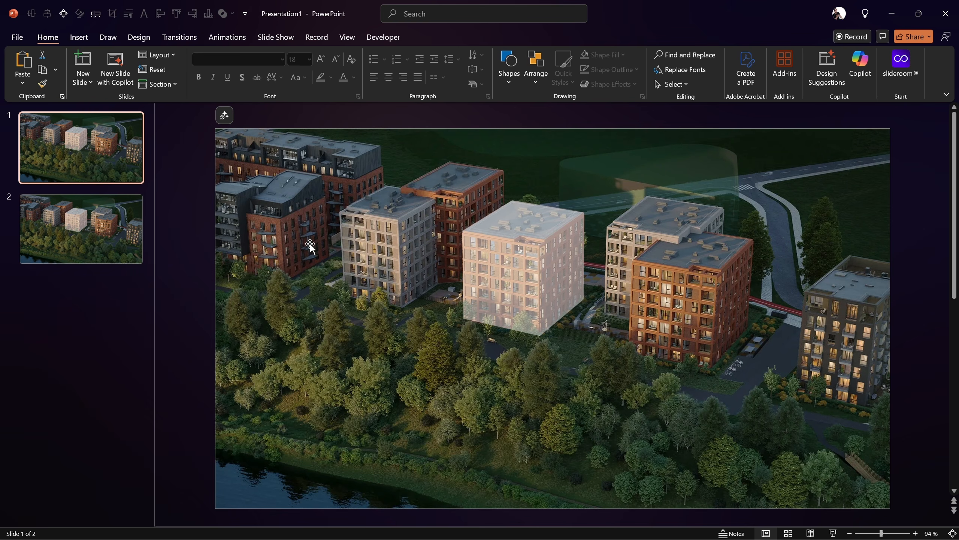
left_click(510, 266)
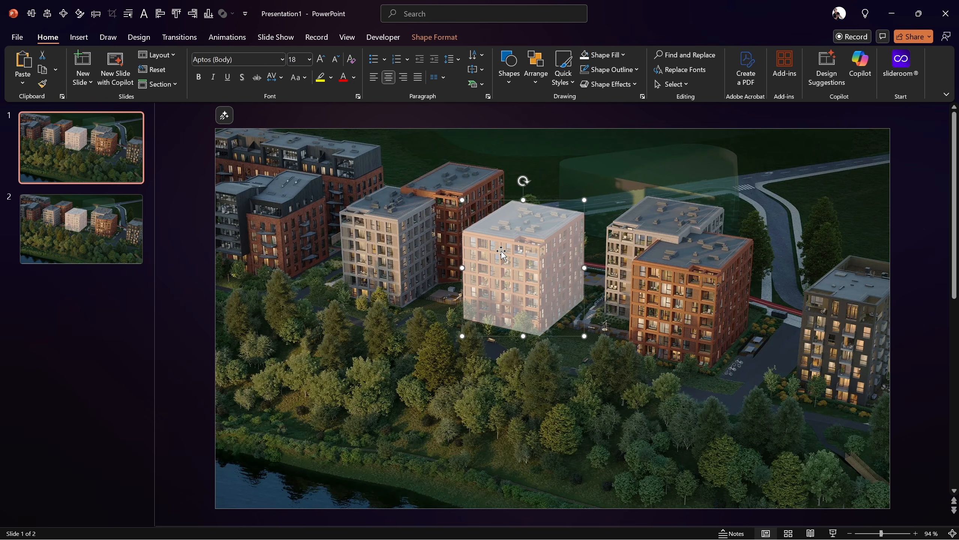
left_click(79, 38)
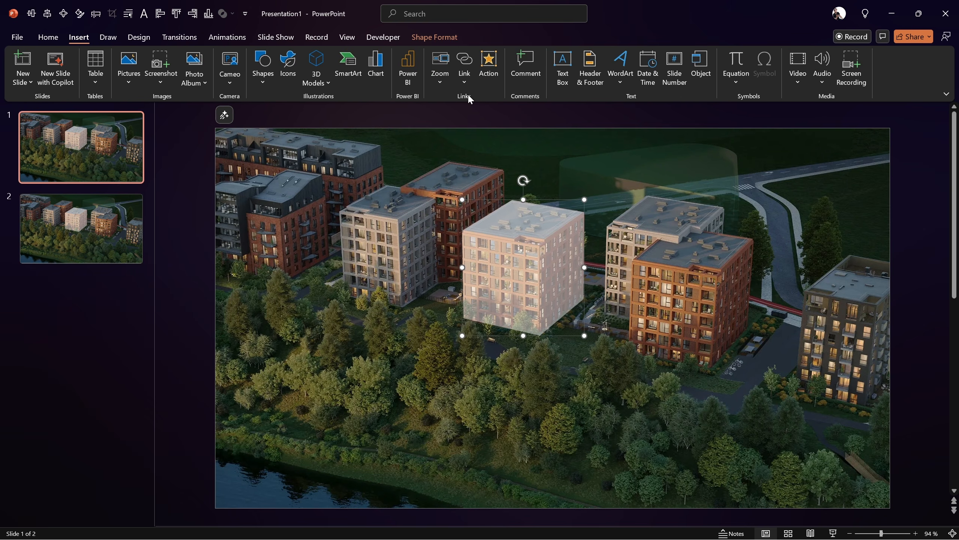
left_click(489, 68)
left_click_drag(455, 159, 666, 181)
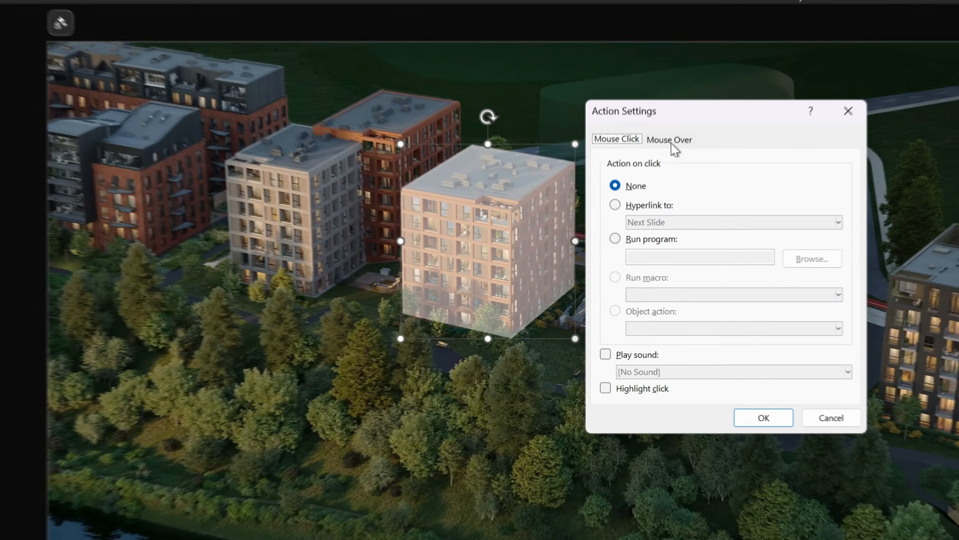
left_click(657, 198)
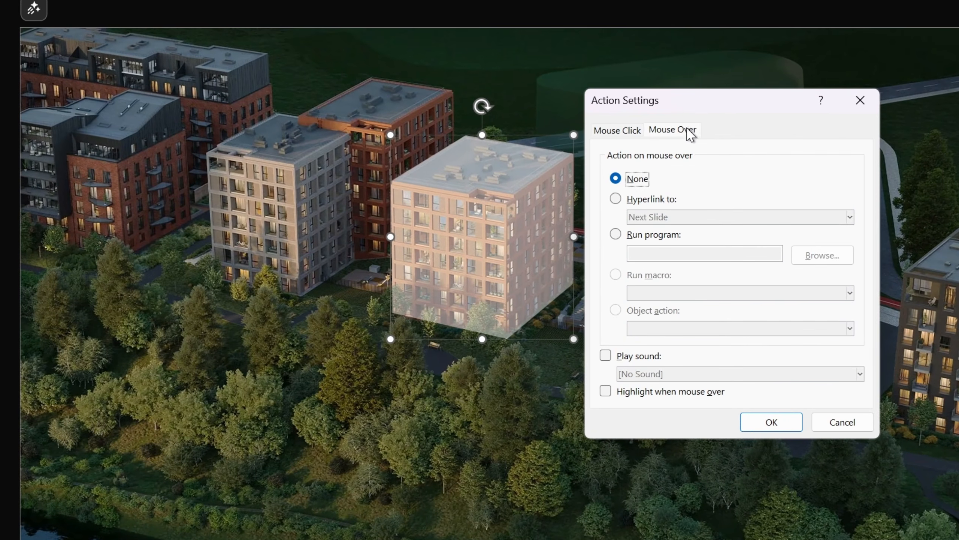
left_click(614, 199)
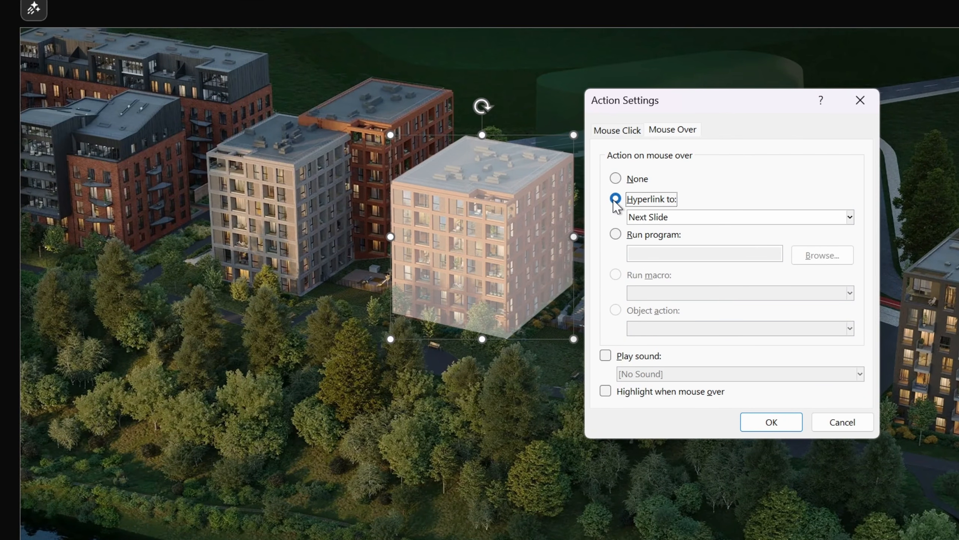
left_click(852, 218)
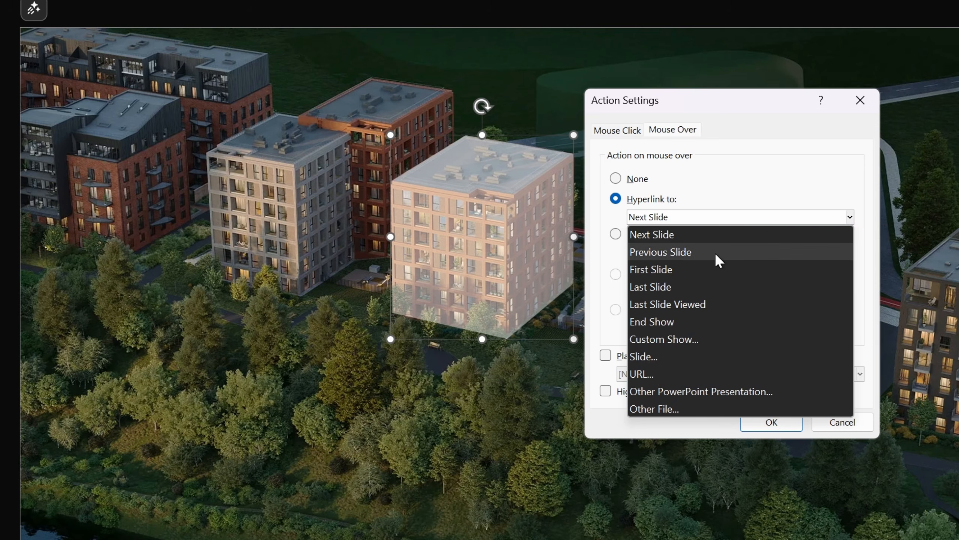
left_click(653, 359)
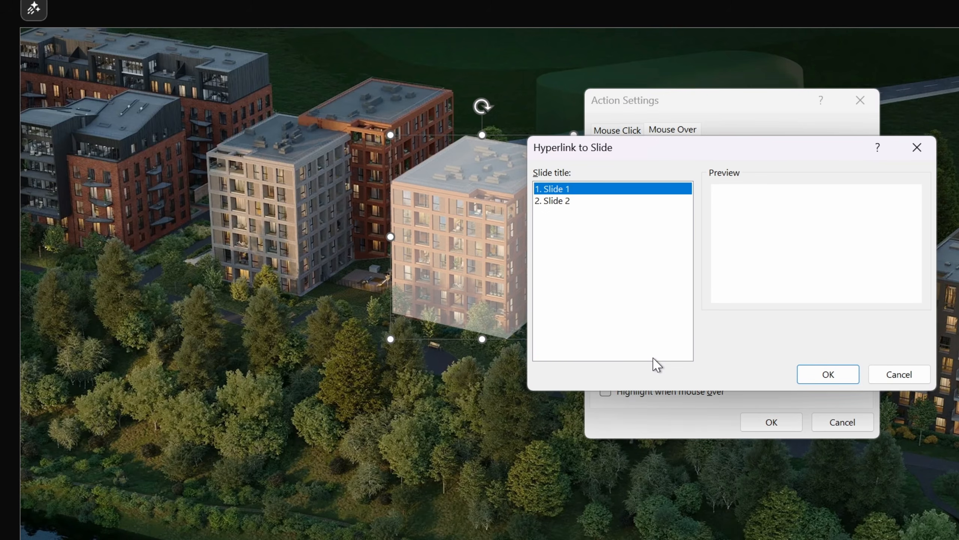
left_click(559, 202)
left_click(821, 374)
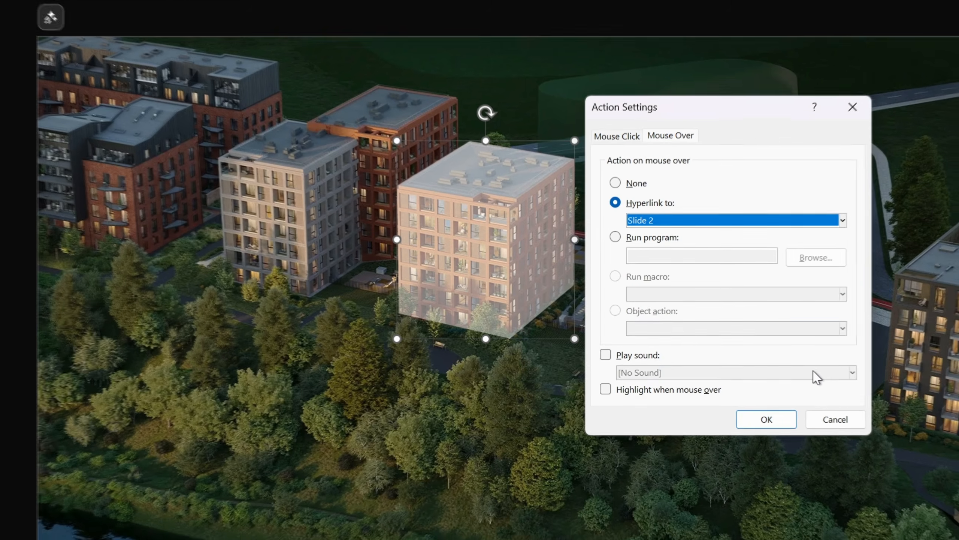
left_click(766, 419)
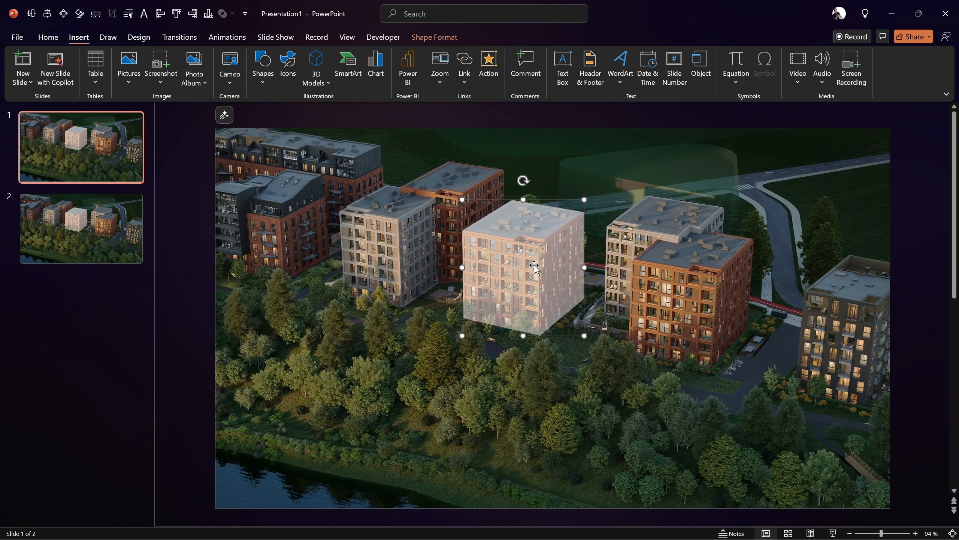
- Remove the fill from the building shape on slide 1
left_click(49, 37)
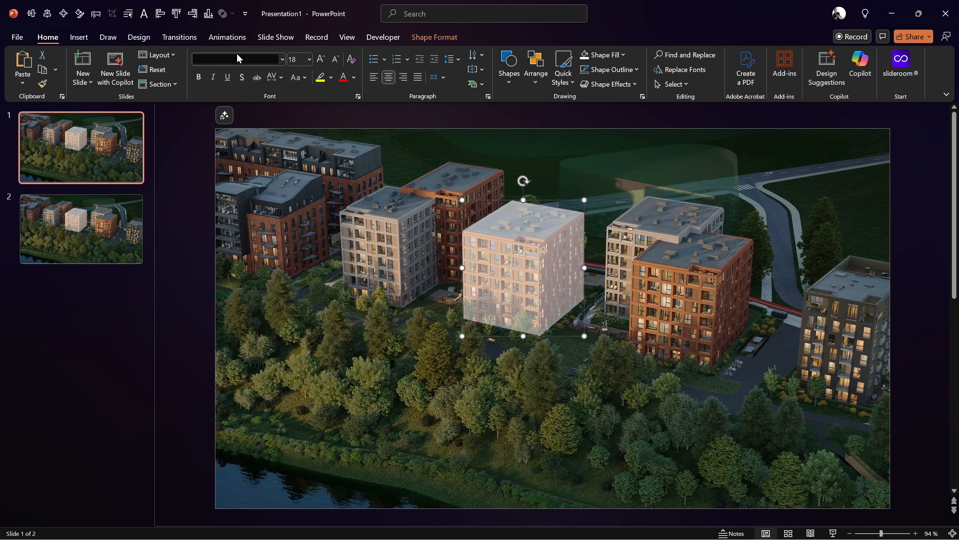
left_click(429, 36)
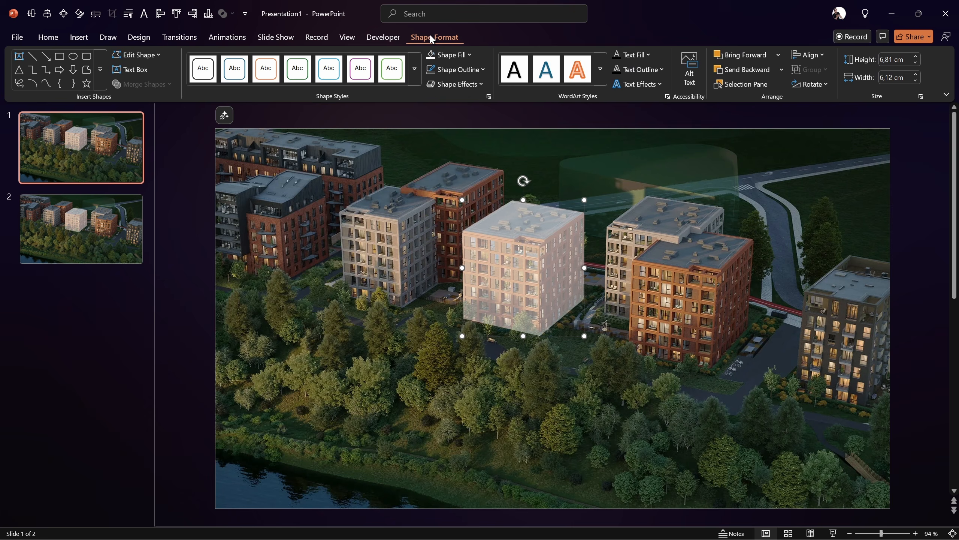
left_click(457, 54)
left_click(456, 246)
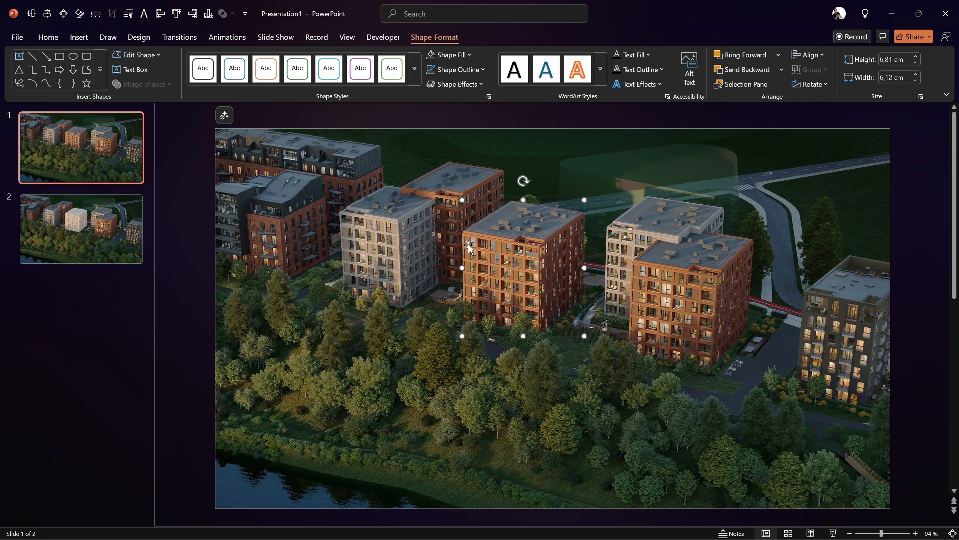
left_click(591, 121)
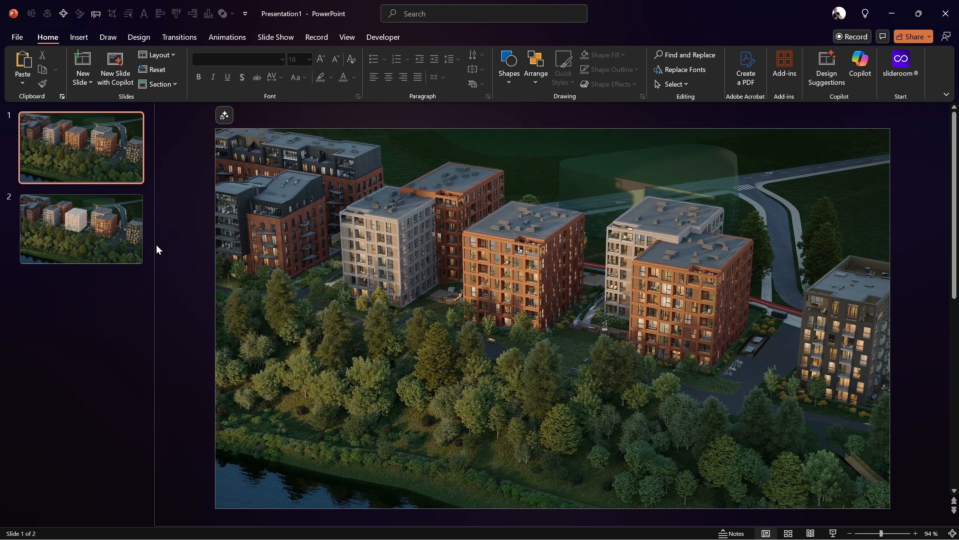
- Apply the Fade transition to slide 1 and the Morph transition to slide 2
left_click(103, 227)
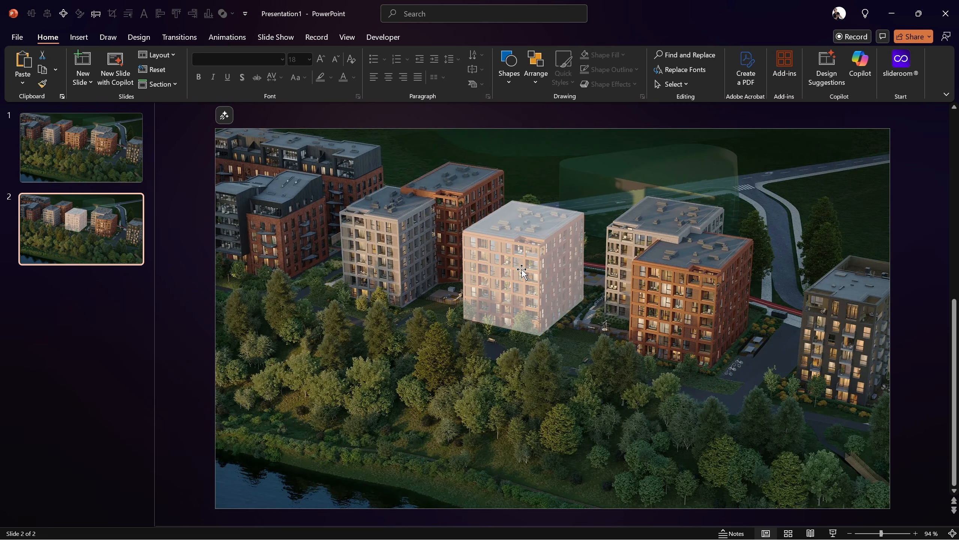
left_click(91, 156)
left_click(181, 37)
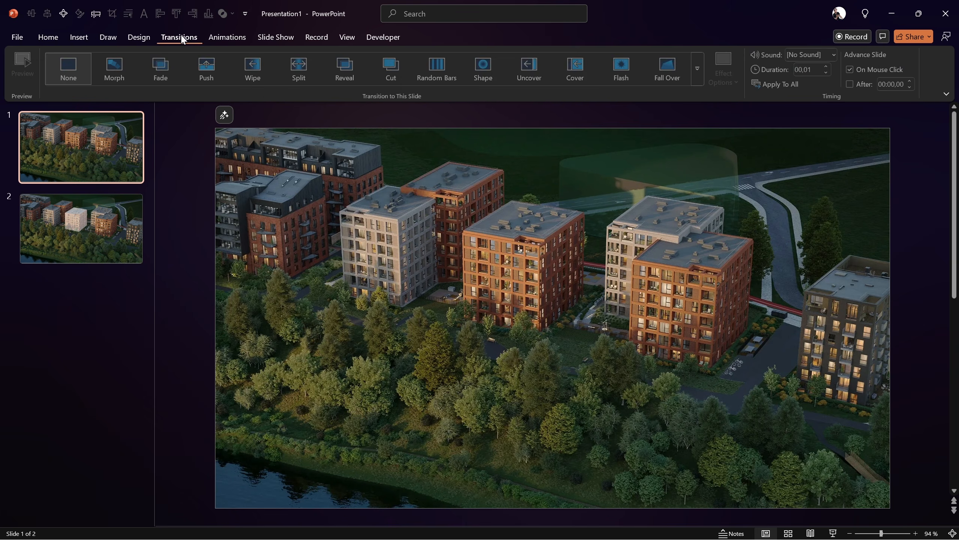
left_click(161, 71)
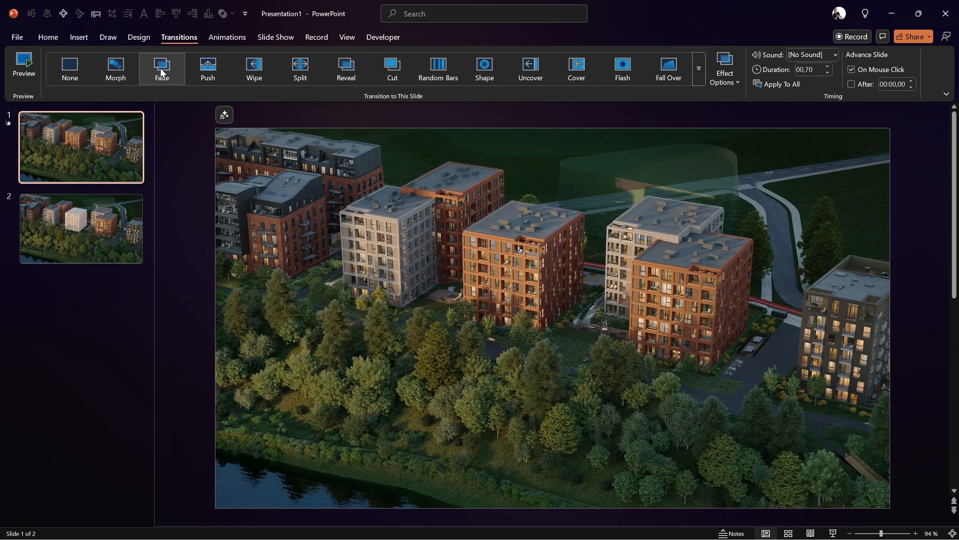
left_click(92, 222)
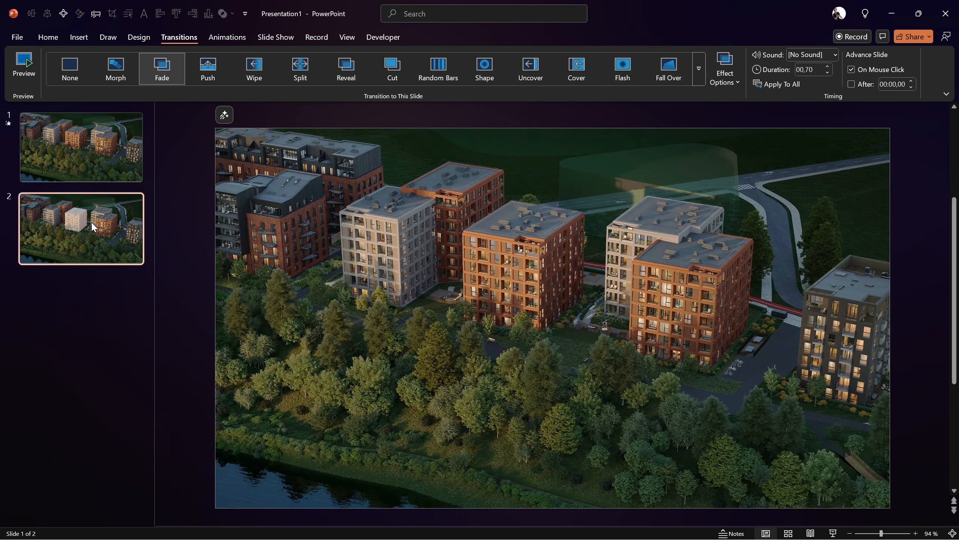
left_click(115, 74)
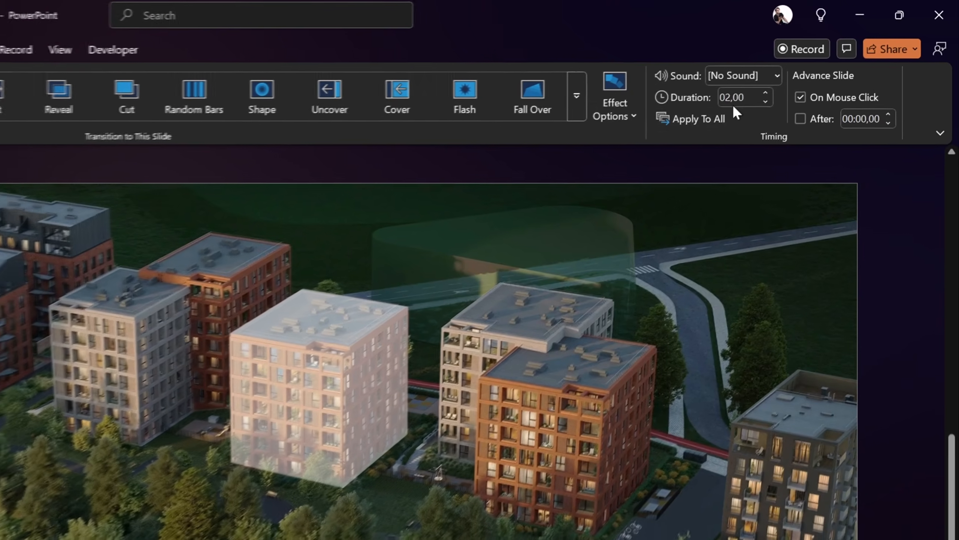
- Set the duration of slide 2's Morph transition to 1.5 seconds
left_click(816, 70)
type("1,5")
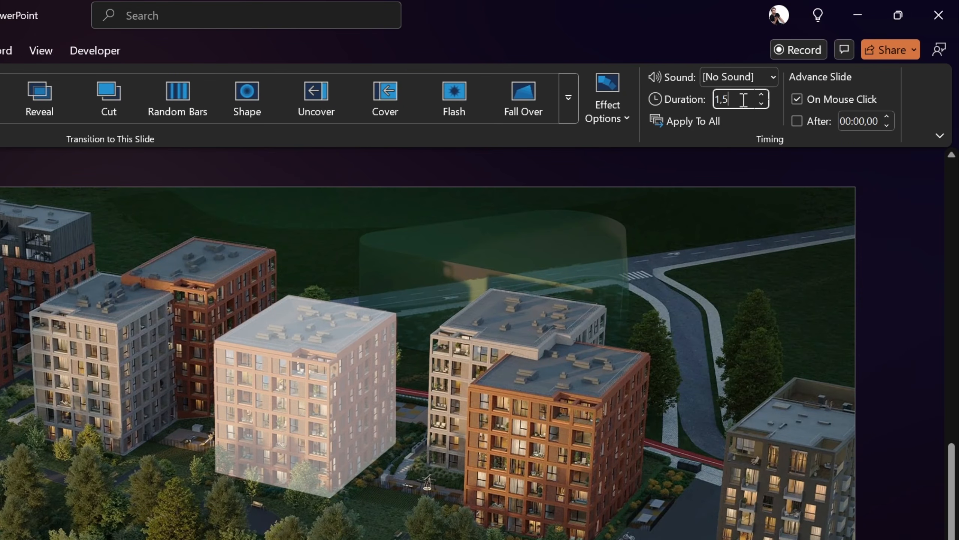
key("Return")
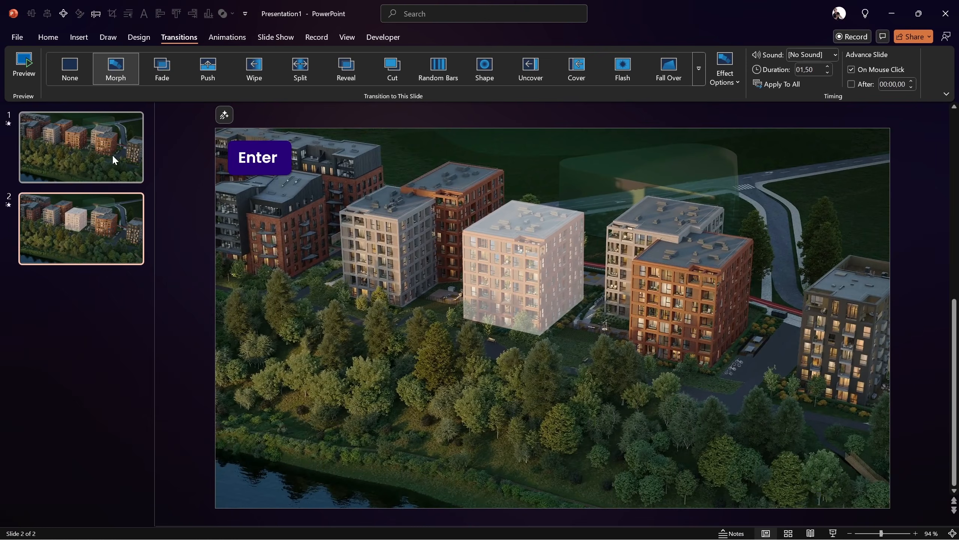
- Compare slides 1 and 2, run the slide show from slide 1 to test the building's mouse-over link, and exit
left_click(109, 153)
left_click(101, 222)
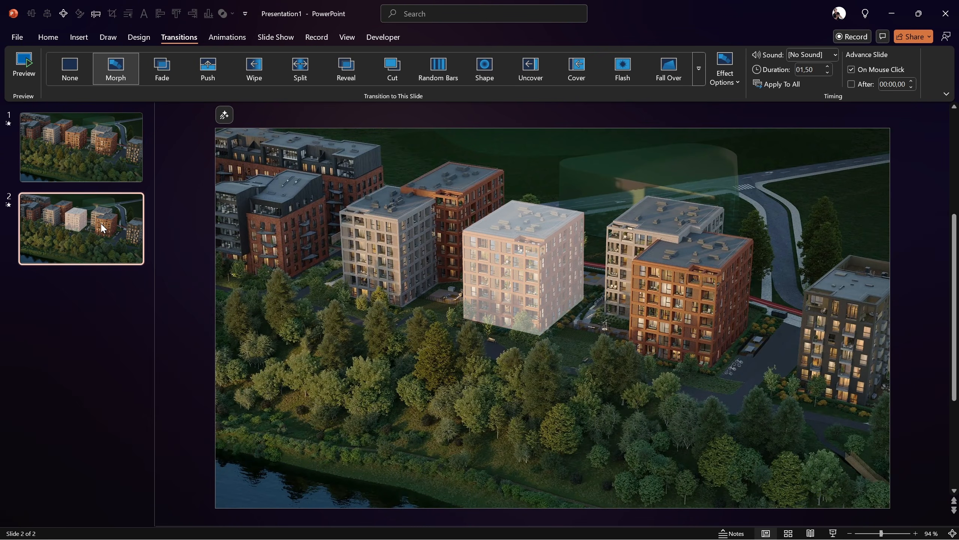
left_click(95, 139)
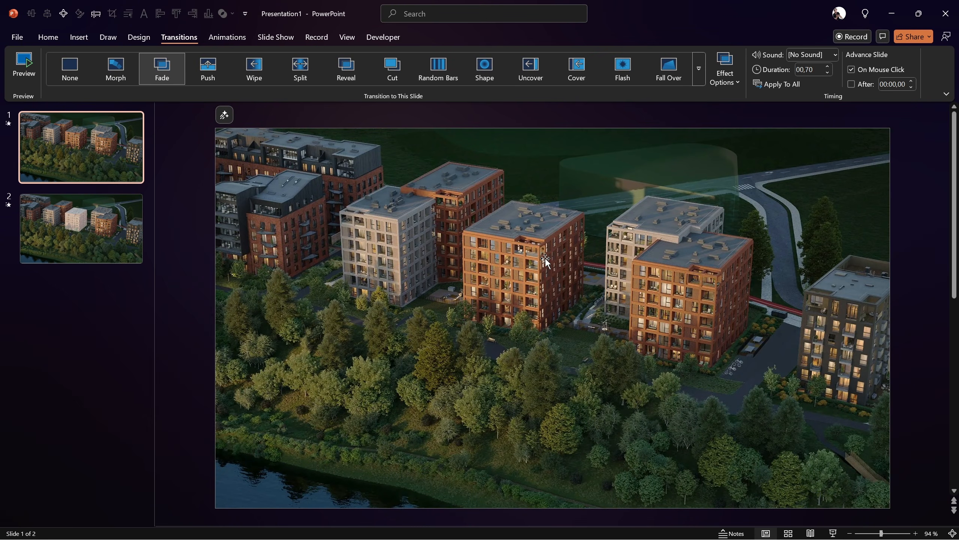
left_click(137, 237)
left_click(99, 167)
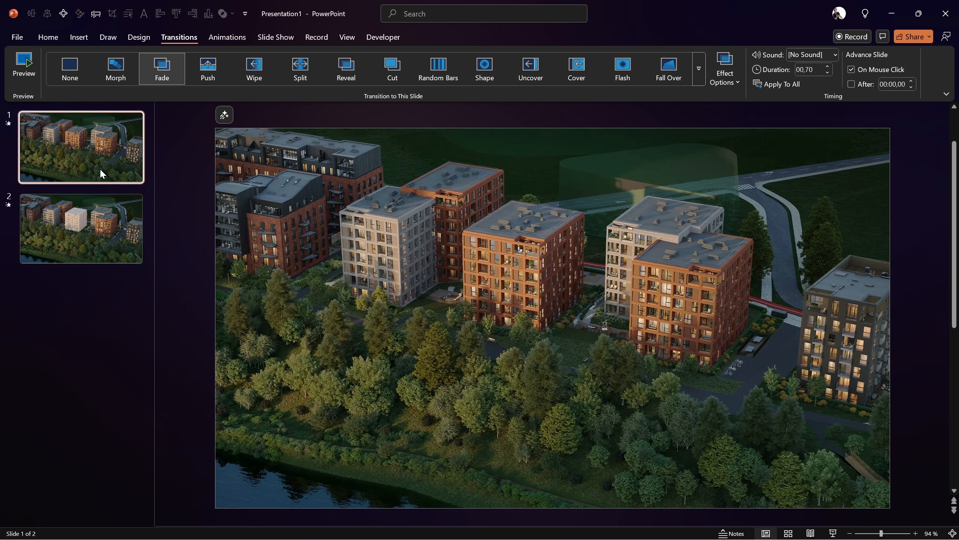
left_click(833, 533)
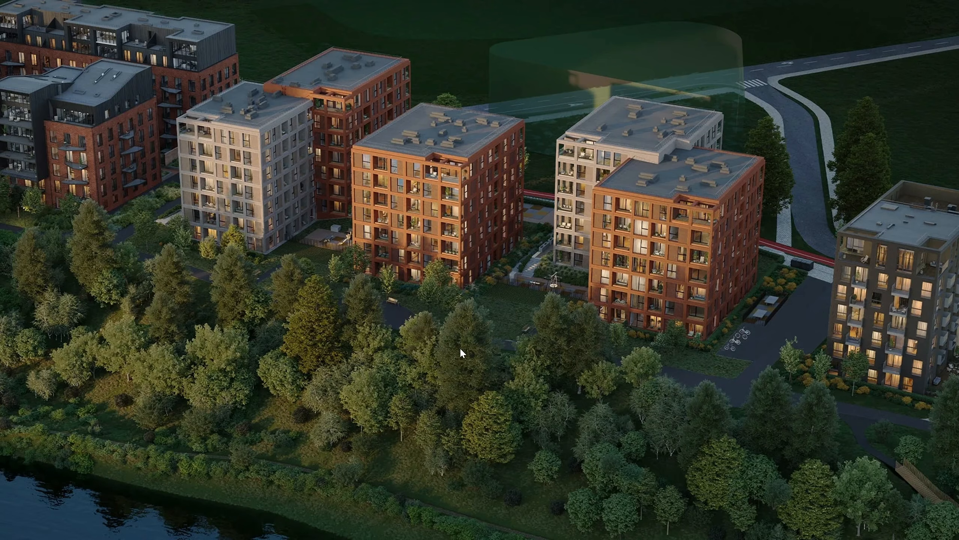
left_click(428, 220)
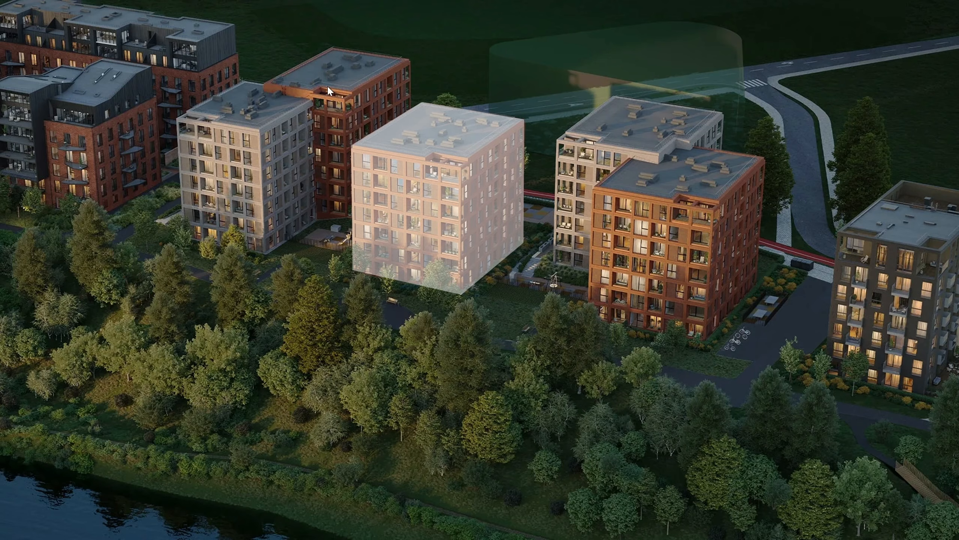
key("Escape")
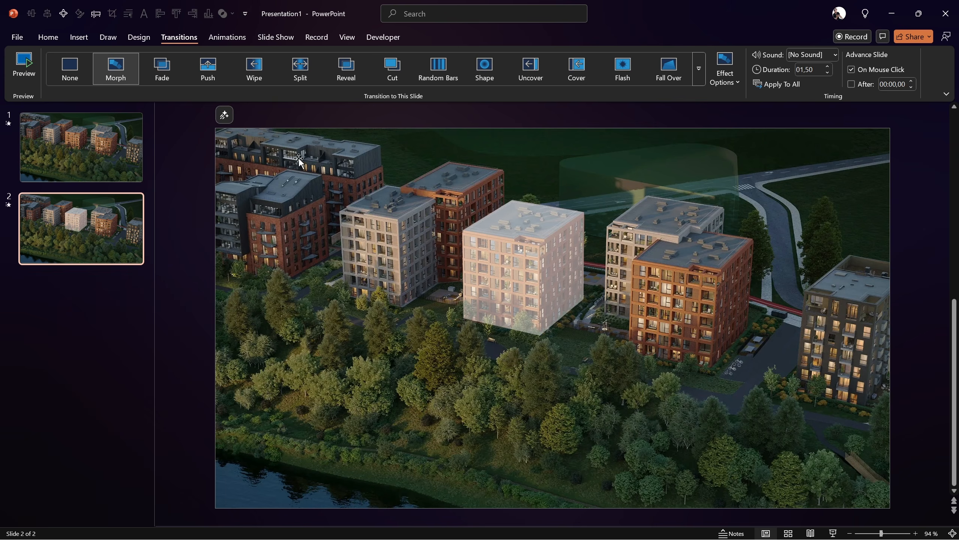
- Draw a 19.05 x 33.87 cm rectangle covering all of slide 2 and send it backward behind the building shape
left_click(79, 42)
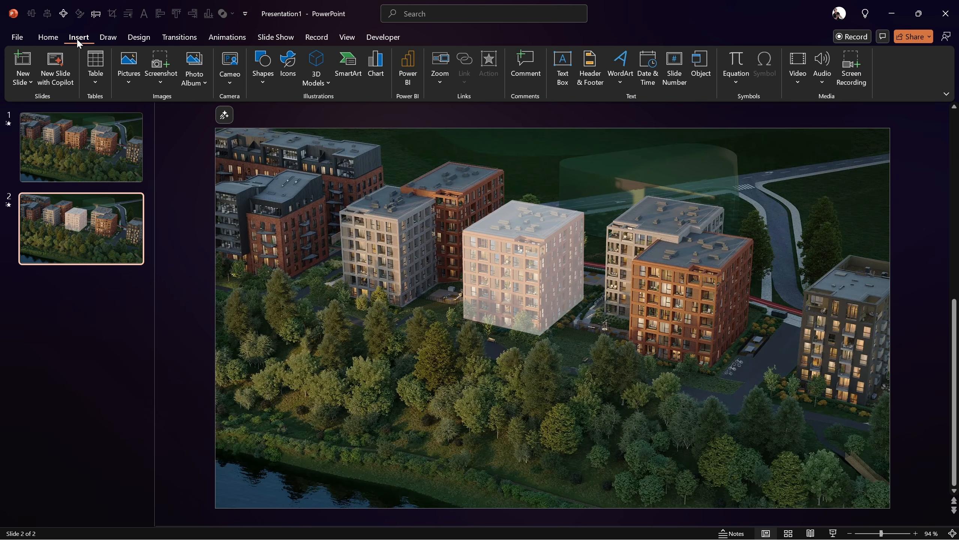
left_click(258, 76)
left_click(298, 113)
left_click_drag(268, 168, 215, 131)
left_click(758, 71)
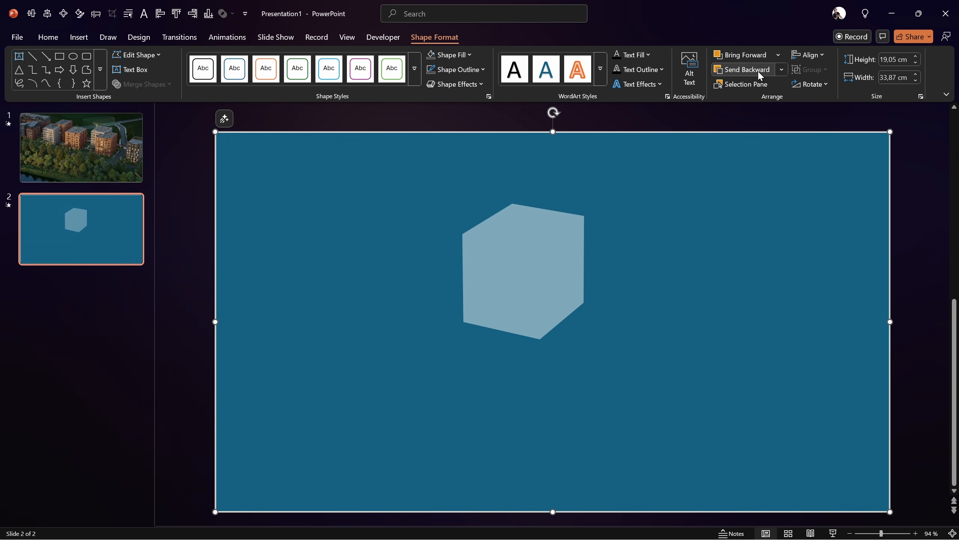
left_click(538, 252)
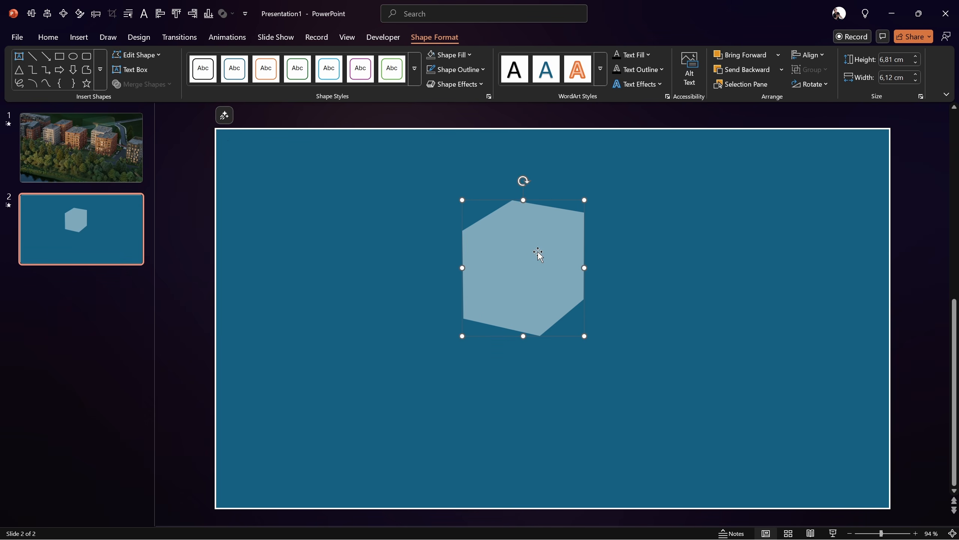
- Remove the outline from the full-slide rectangle on slide 2
left_click(376, 214)
left_click(483, 69)
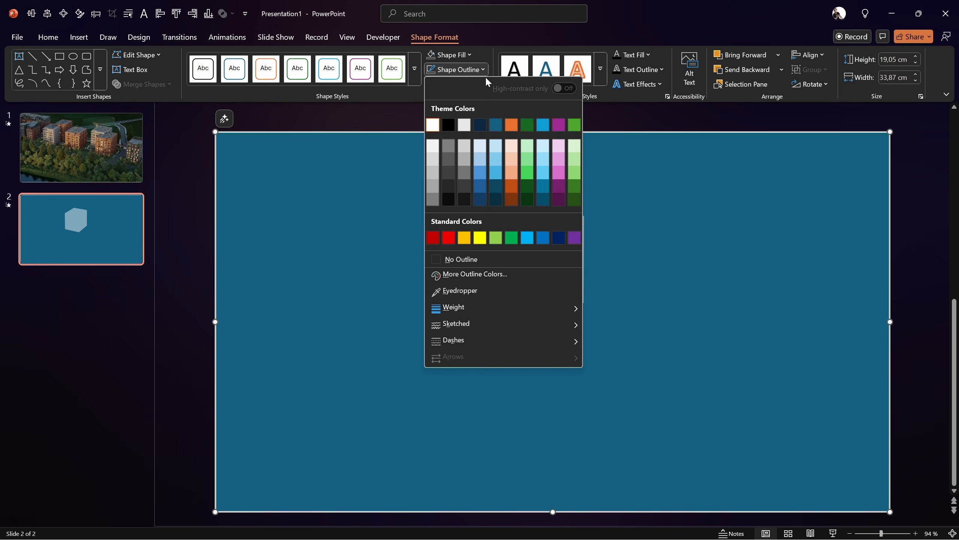
left_click(462, 260)
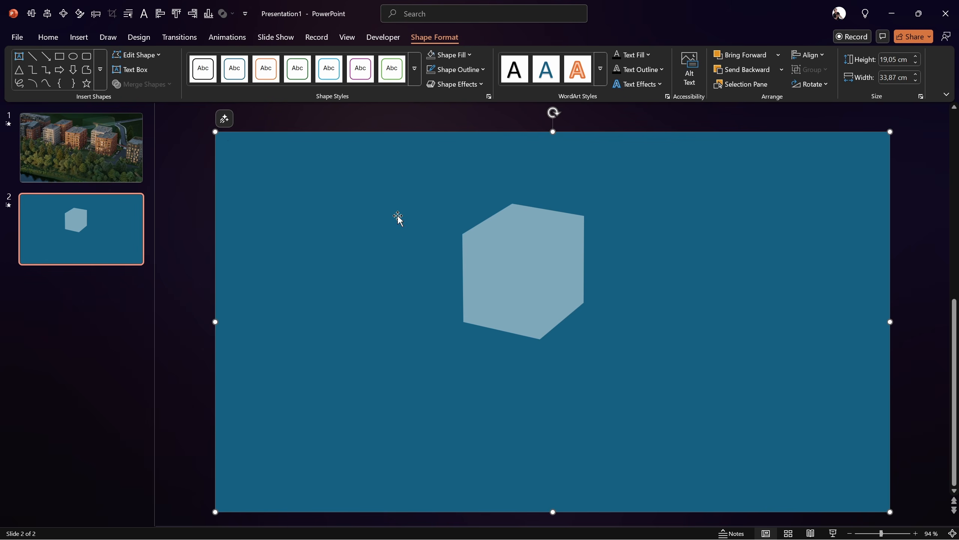
- Give the full-slide rectangle on slide 2 a mouse-over action that hyperlinks to First Slide
left_click(80, 37)
left_click(490, 62)
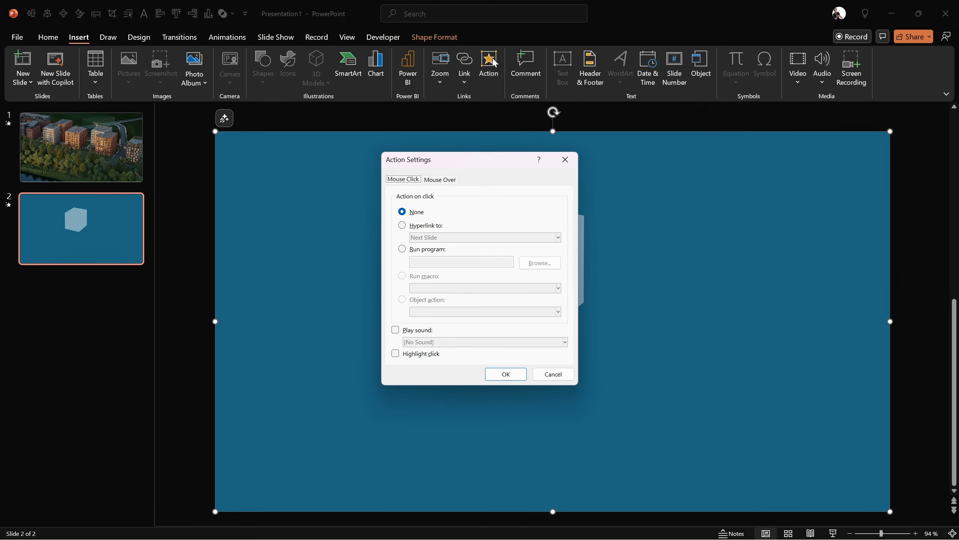
left_click_drag(467, 166, 700, 169)
left_click(679, 184)
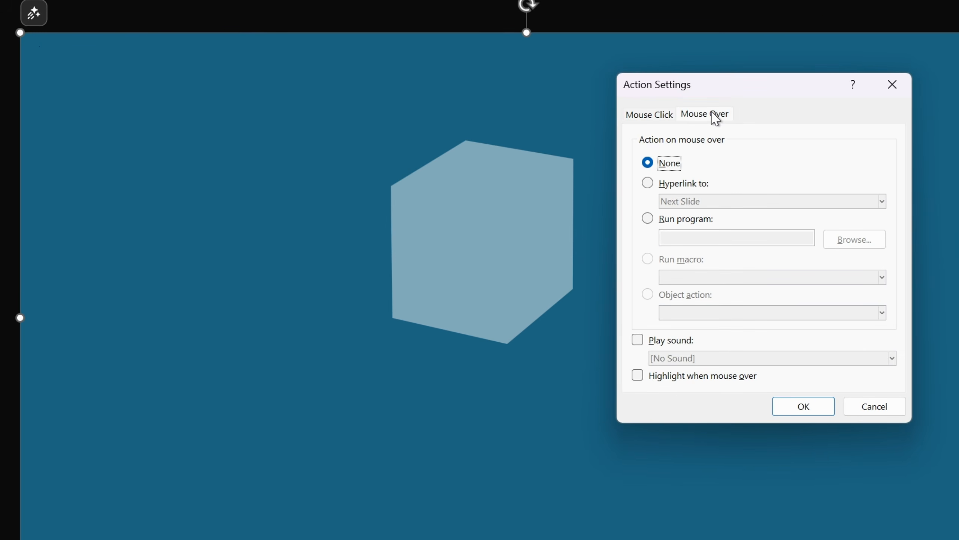
left_click(648, 183)
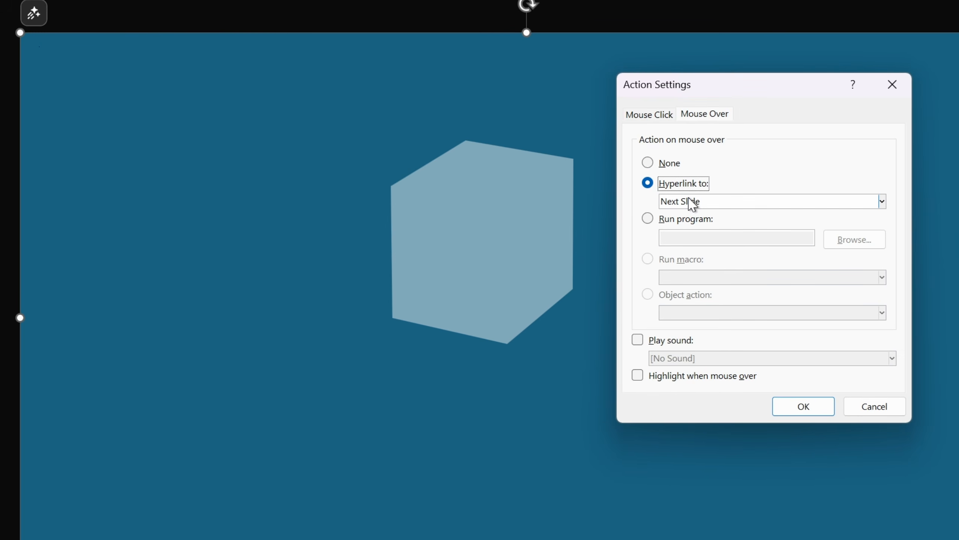
left_click(692, 201)
left_click(694, 255)
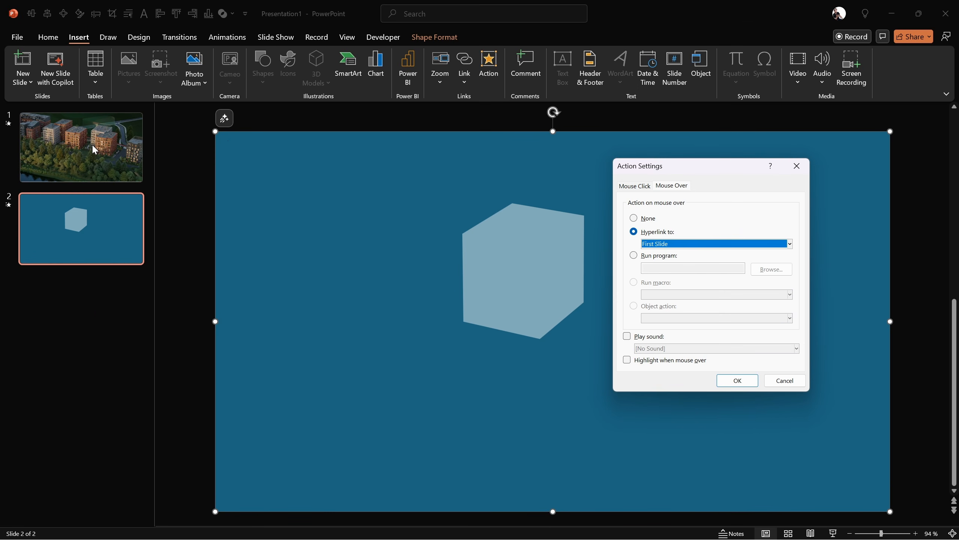
left_click(732, 379)
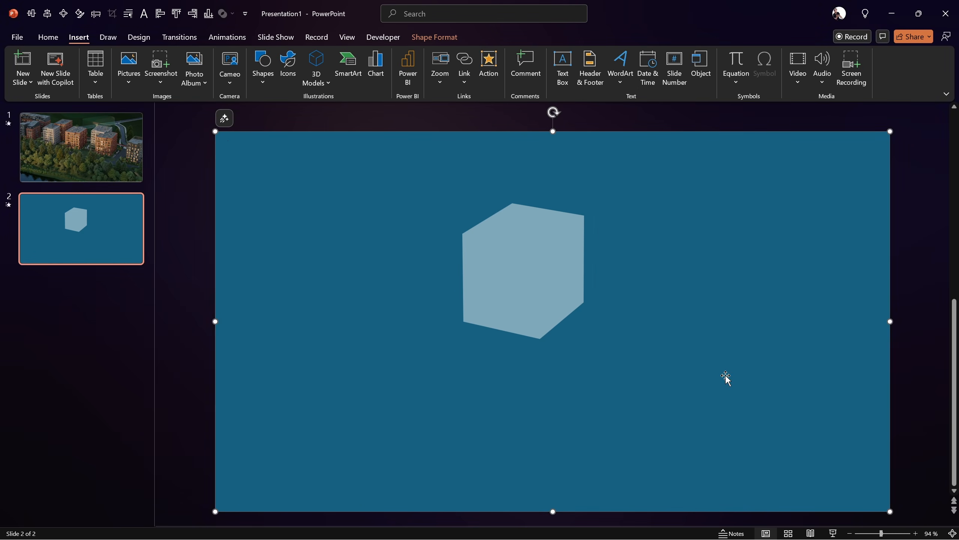
- Remove the fill from the full-slide rectangle on slide 2
left_click(431, 37)
left_click(468, 54)
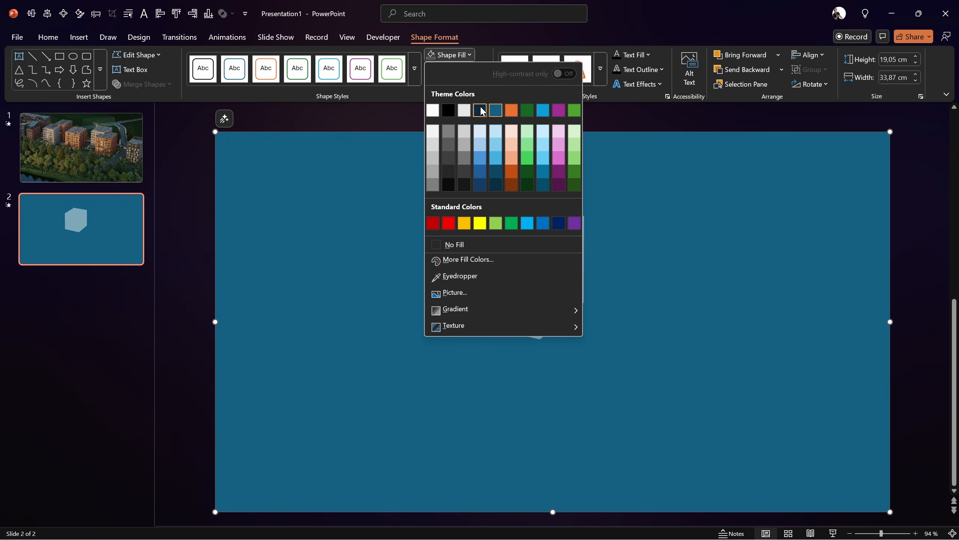
left_click(458, 250)
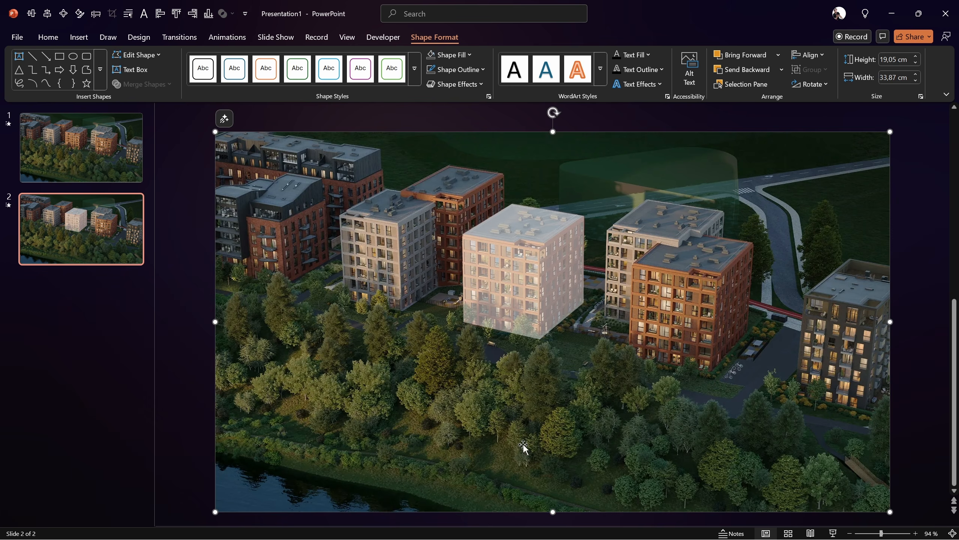
- Run the slide show from slide 1 to test the mouse-over links in both directions, and exit
left_click(100, 153)
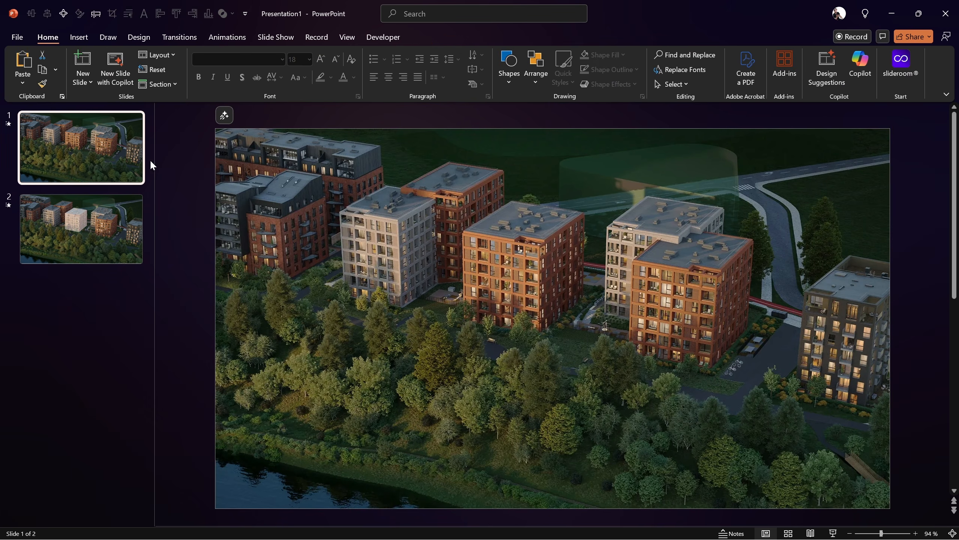
left_click(835, 533)
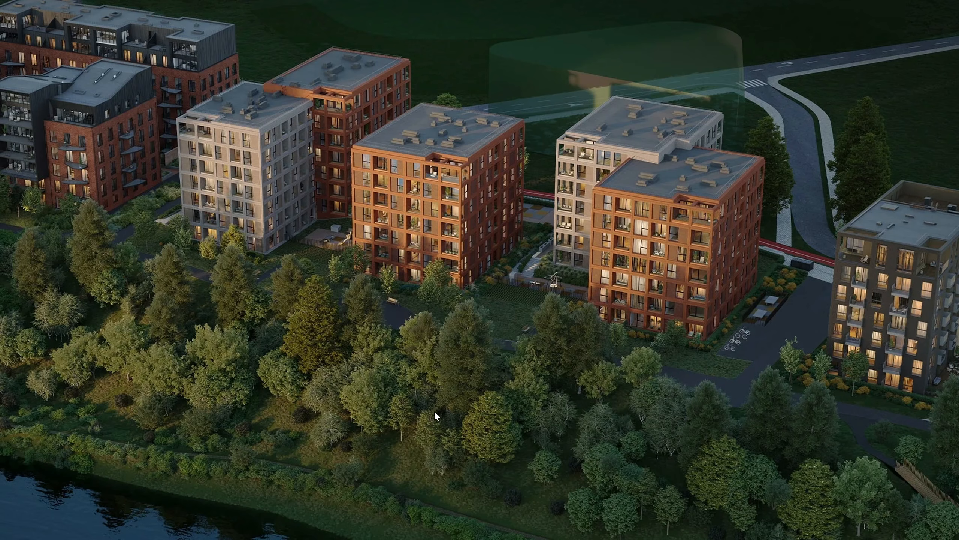
key("Escape")
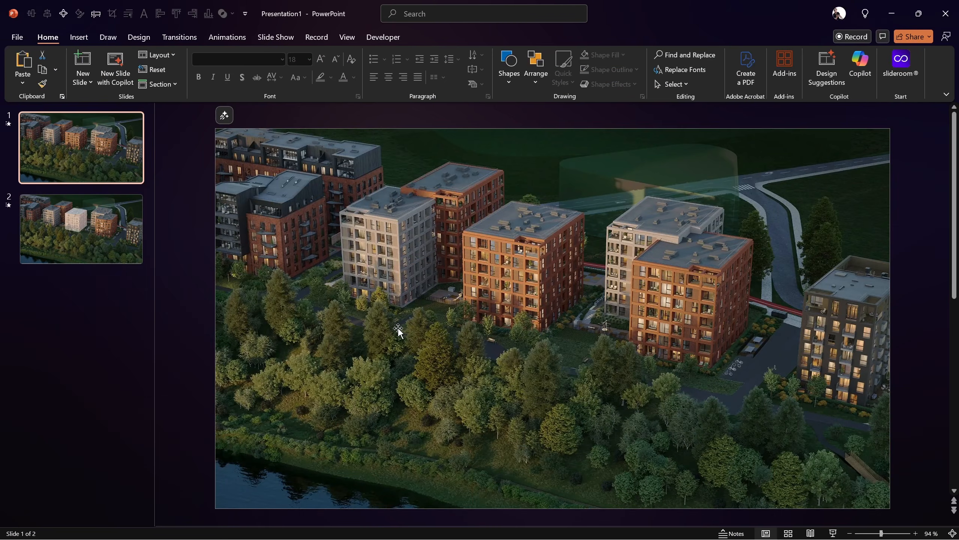
- Switch to the Animated PowerPoint Slides for Real Estate presentation and copy the CITY SPACE N2 label with its line from slide 2
key("alt+Tab")
left_click(496, 293)
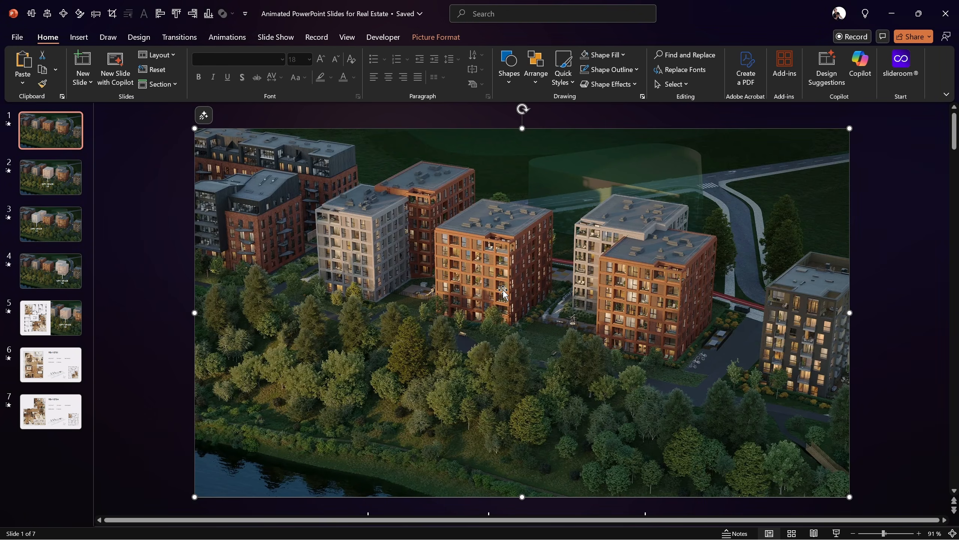
left_click(66, 180)
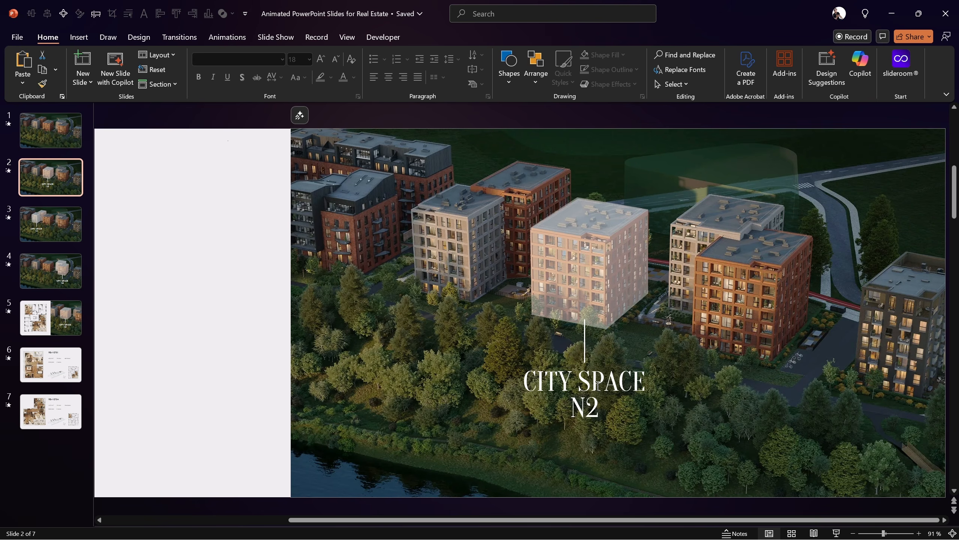
left_click(650, 343)
key("ctrl+c")
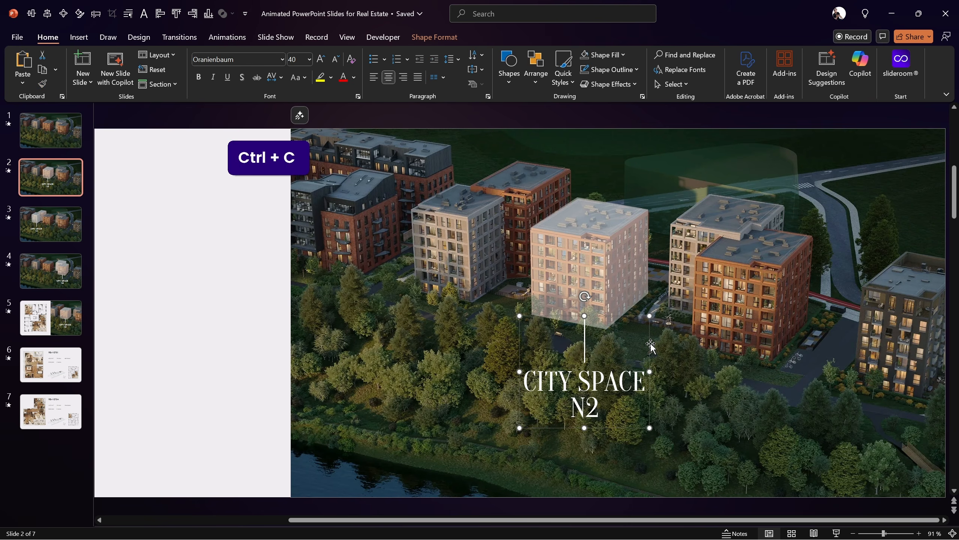
- Switch back to Presentation1 and paste the CITY SPACE N2 label on slide 2 beneath the highlighted building
key("alt+Tab")
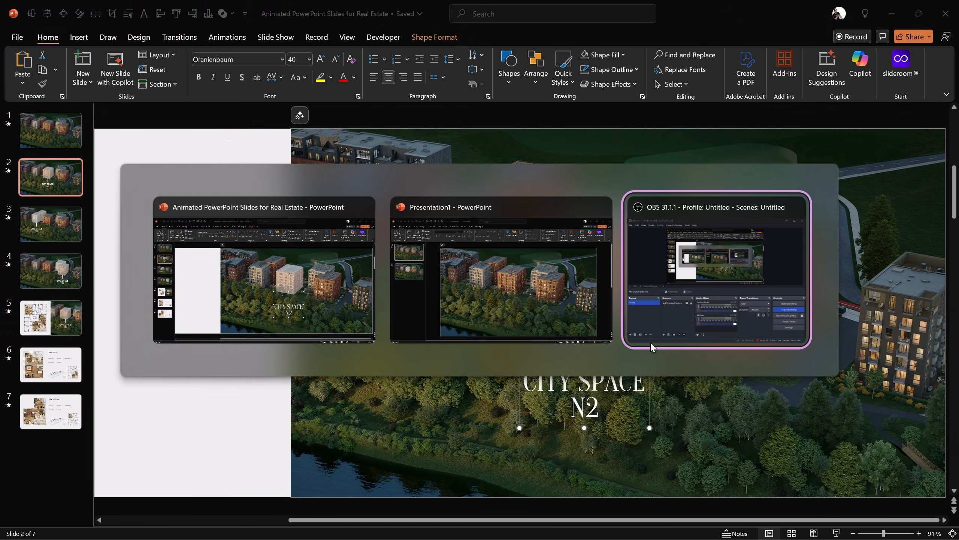
left_click(529, 307)
left_click(98, 238)
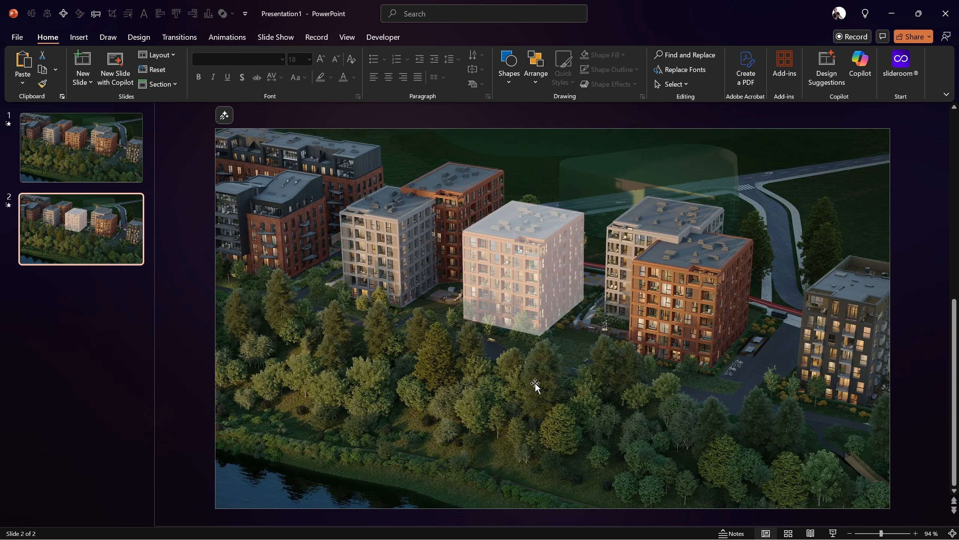
key("ctrl+v")
mouse_move(585, 359)
left_mouse_down()
mouse_move(593, 365)
mouse_move(587, 353)
left_mouse_up()
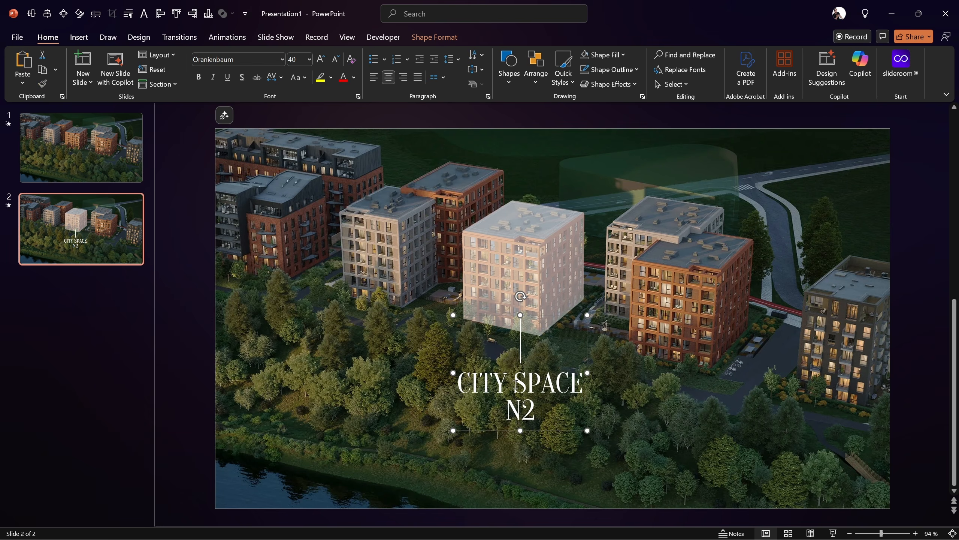
- Copy the grouped line and CITY SPACE N2 text from slide 2 and paste the group onto slide 1
left_click(522, 340)
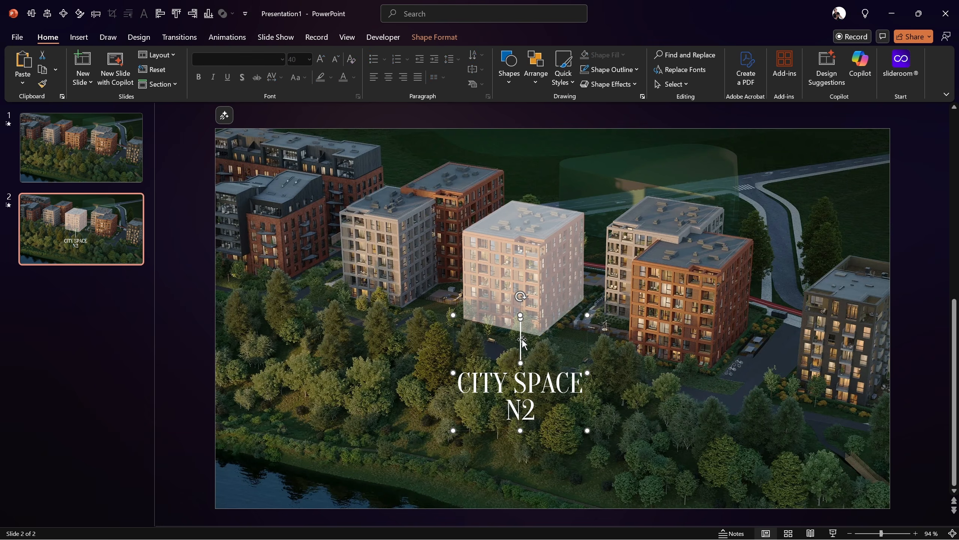
left_click(532, 384)
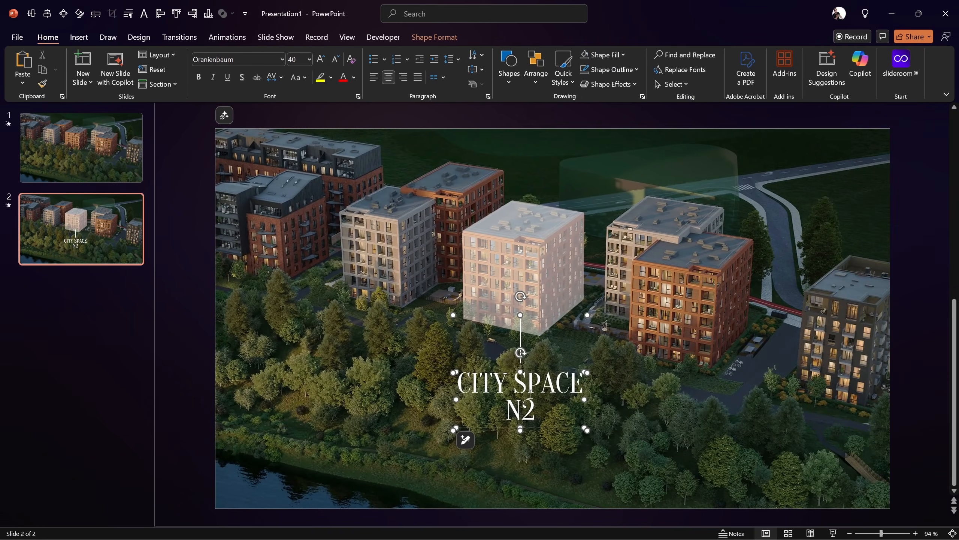
left_click(197, 312)
left_click(541, 386)
key("ctrl+c")
left_click(96, 153)
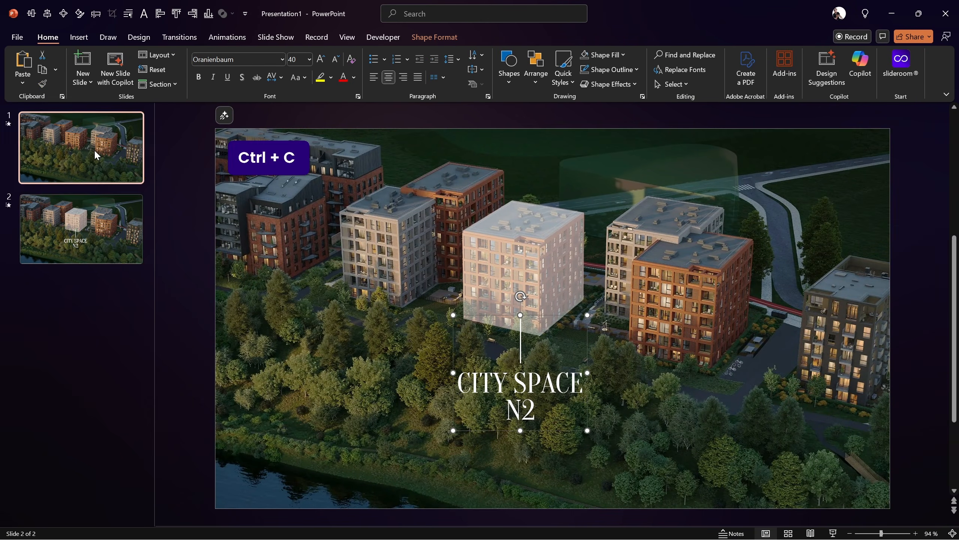
left_click(876, 533)
left_click_drag(877, 532, 872, 533)
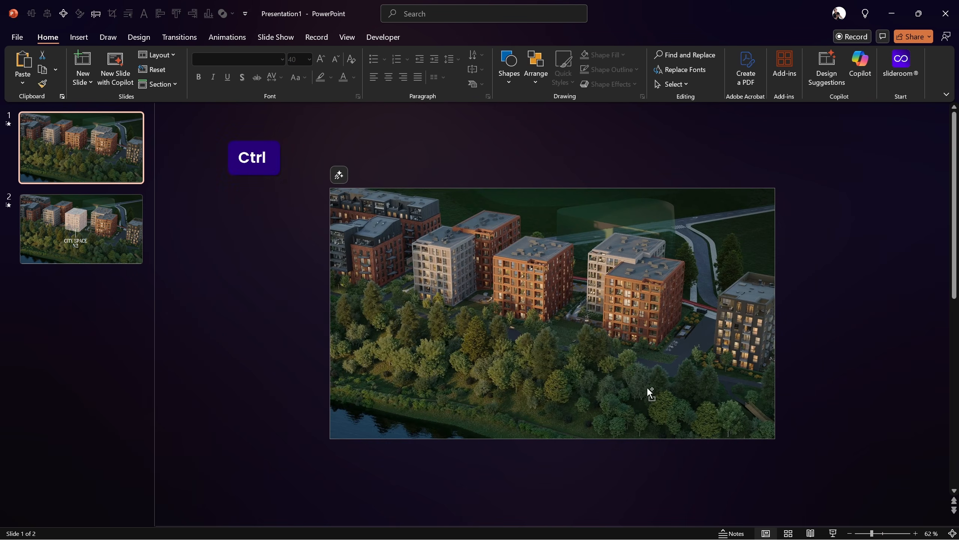
key("ctrl+v")
- Move the CITY SPACE N2 label on slide 1 straight down to just below the slide area
left_click_drag(581, 330, 583, 458)
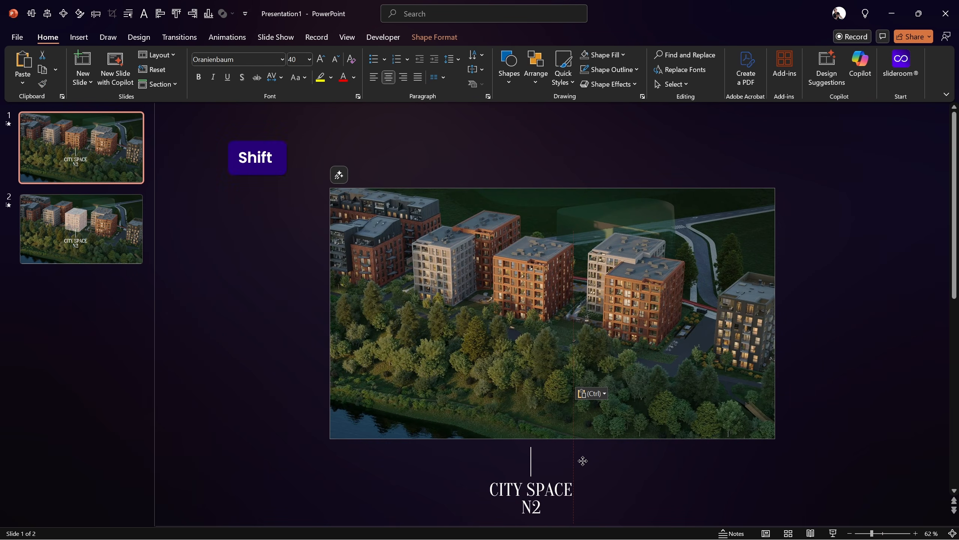
scroll(604, 456, "down", 1)
left_click(634, 454)
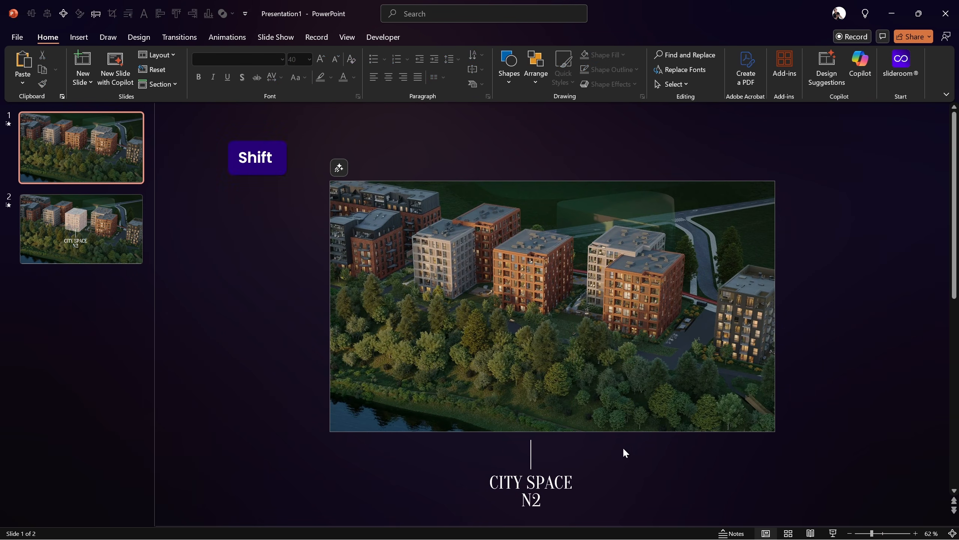